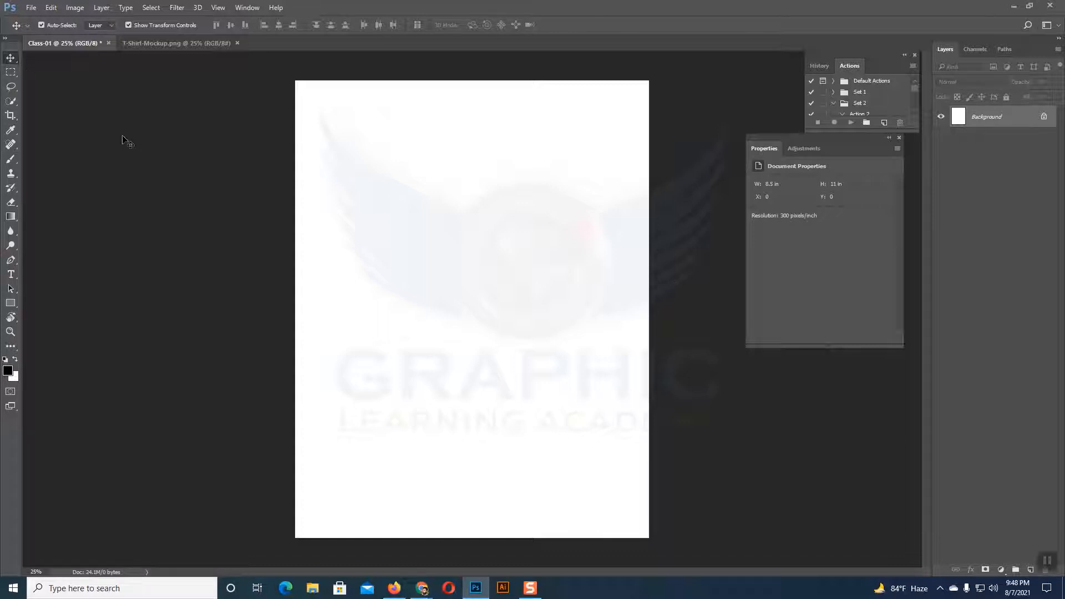
# - Magnify the screen to 200% to examine the toolbox, and return the magnification to 100%
pyautogui.press('super+plus')
pyautogui.click(161, 113)
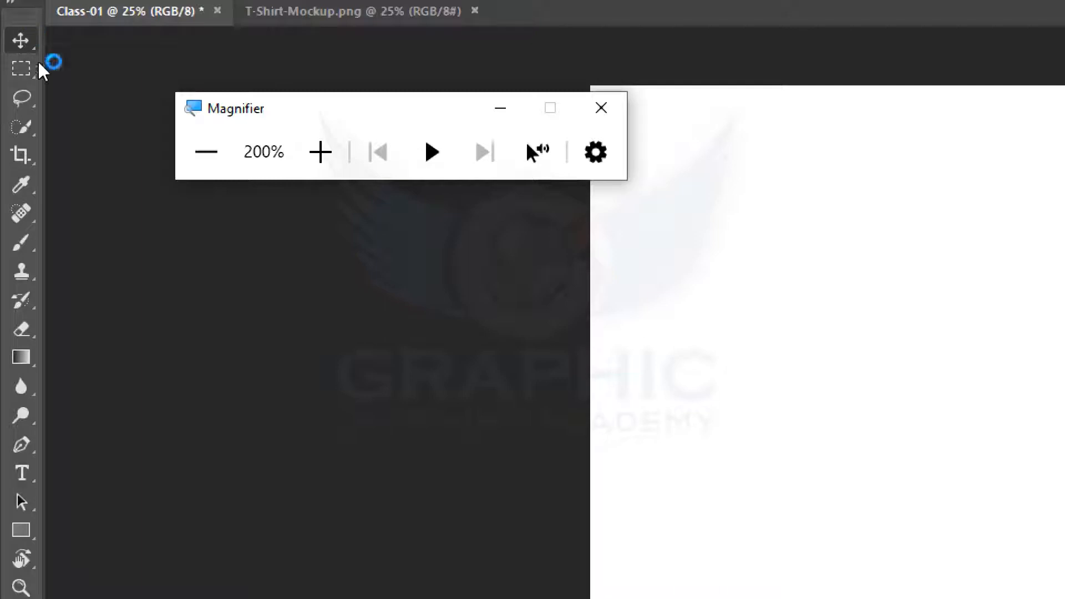
pyautogui.click(205, 164)
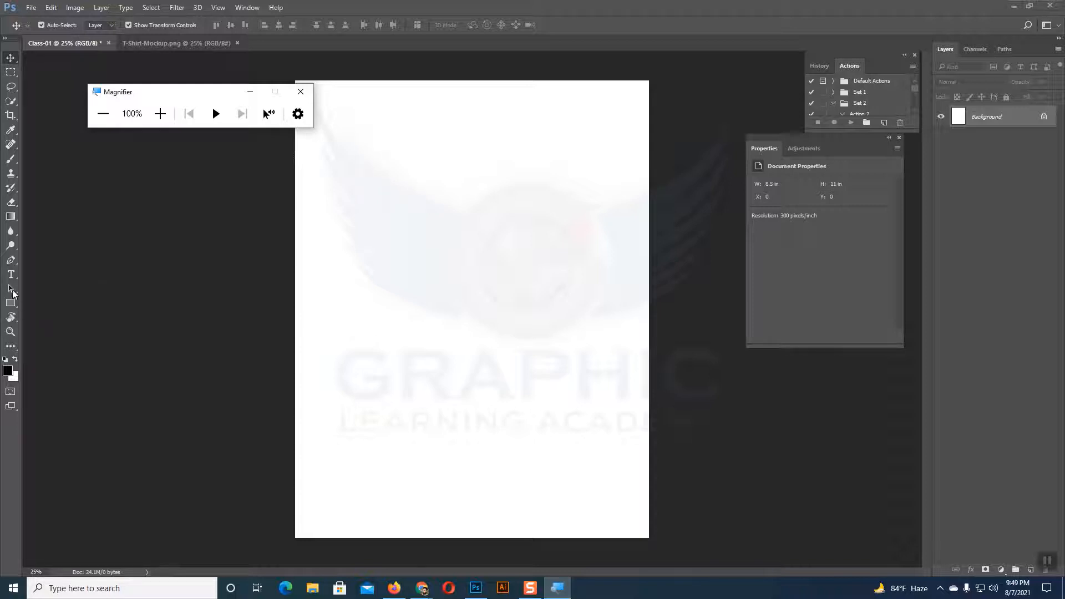
# - Draw a black-filled rectangle about 1680 by 1692 px in the upper part of the page
pyautogui.click(10, 58)
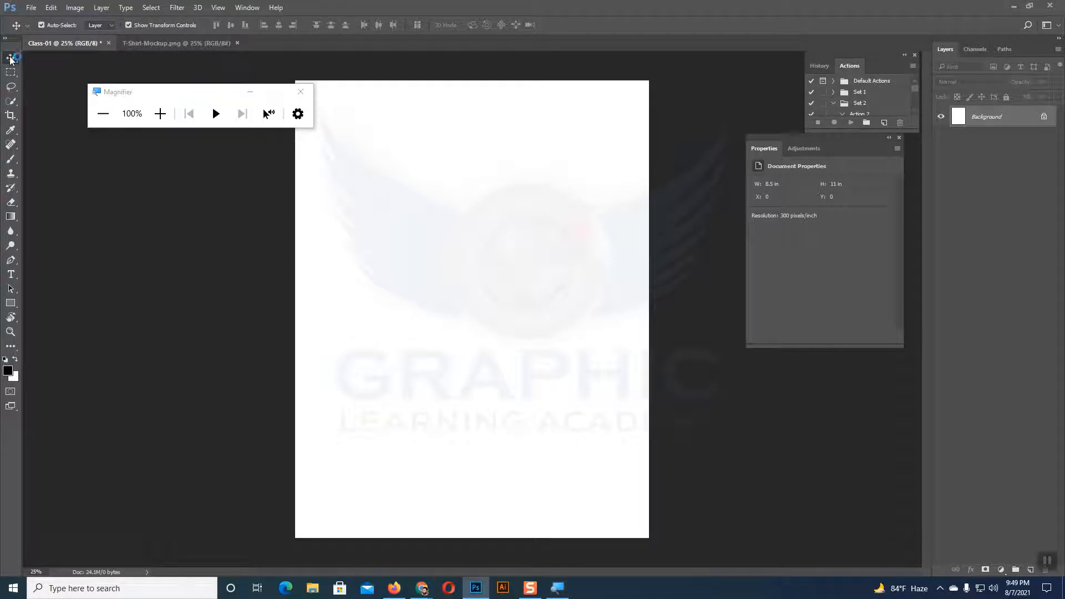
pyautogui.click(10, 303)
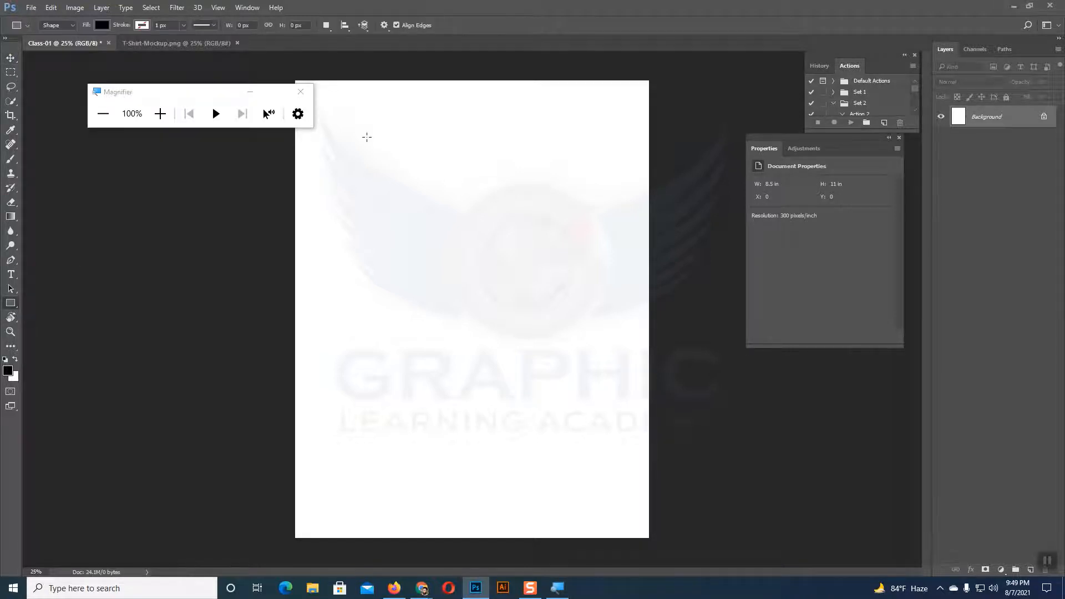
pyautogui.moveTo(366, 137); pyautogui.dragTo(597, 373)
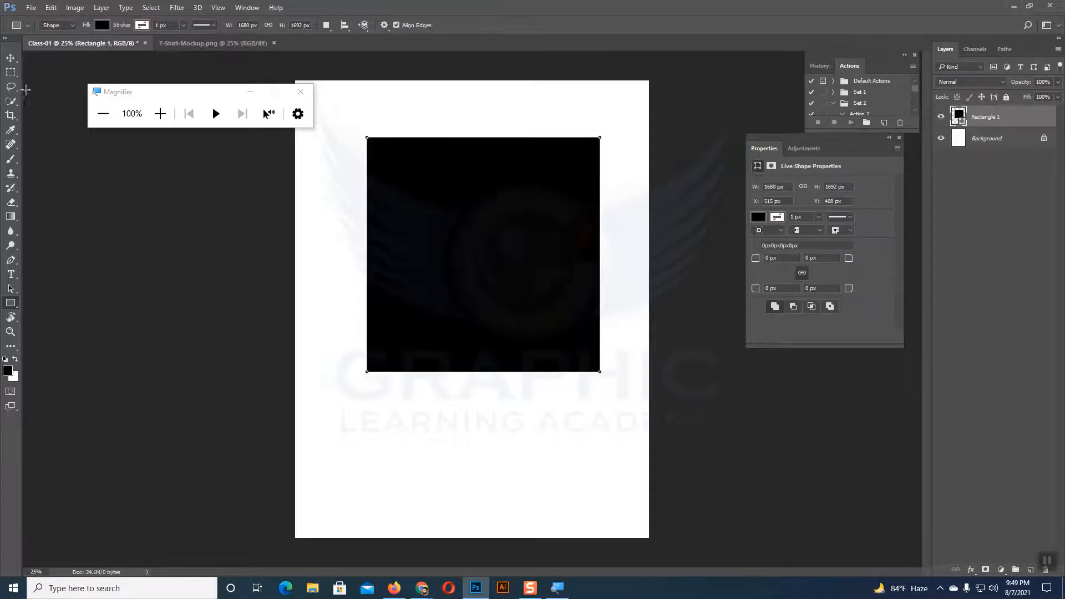
# - Move the black rectangle left to the page's horizontal centre, at about X 435 px
pyautogui.click(10, 58)
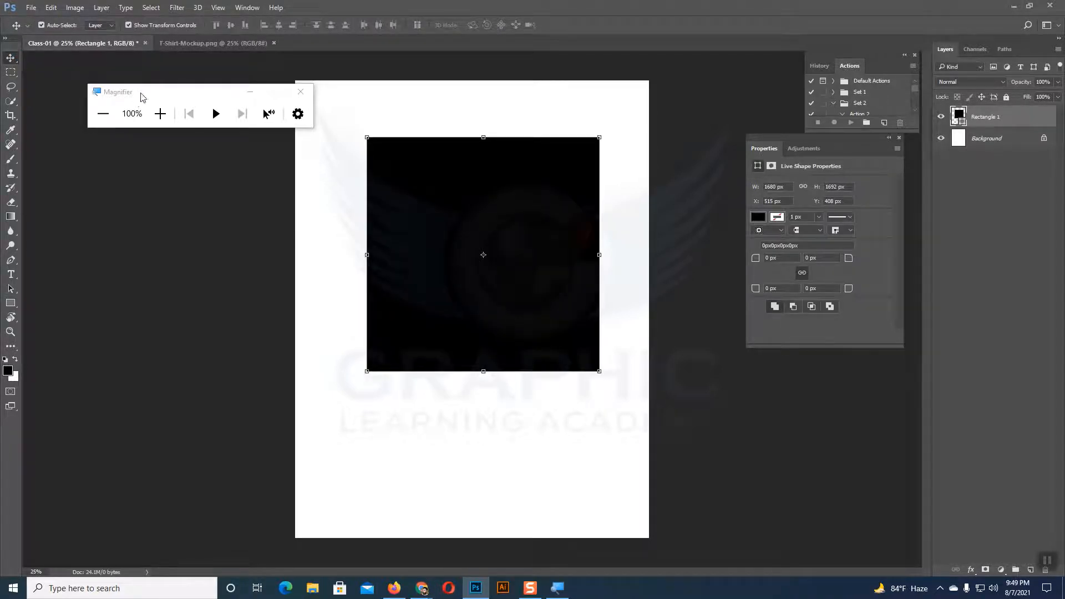
pyautogui.moveTo(142, 95); pyautogui.dragTo(108, 66)
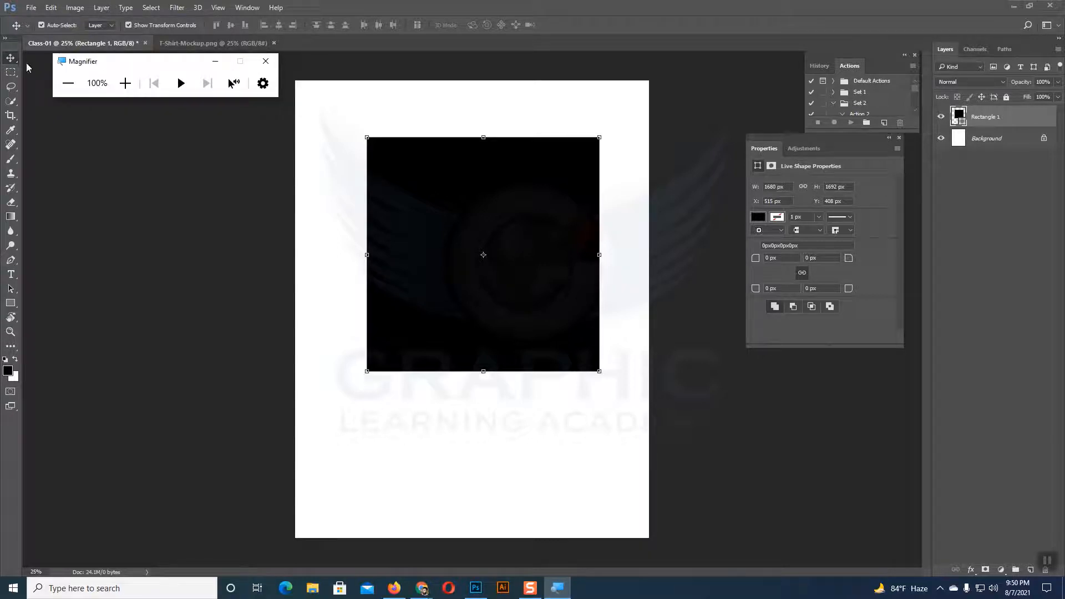
pyautogui.click(444, 233)
pyautogui.moveTo(489, 211)
pyautogui.mouseDown()
pyautogui.moveTo(469, 214)
pyautogui.moveTo(480, 212)
pyautogui.mouseUp()
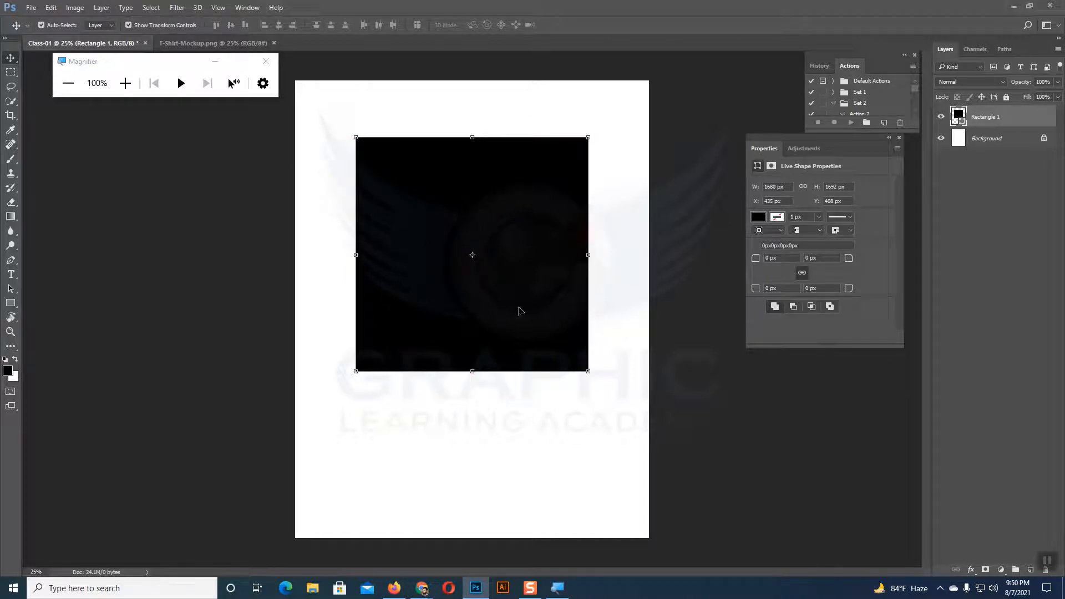
# - Enlarge the document view to 50% and close the Magnifier window
pyautogui.press('ctrl')
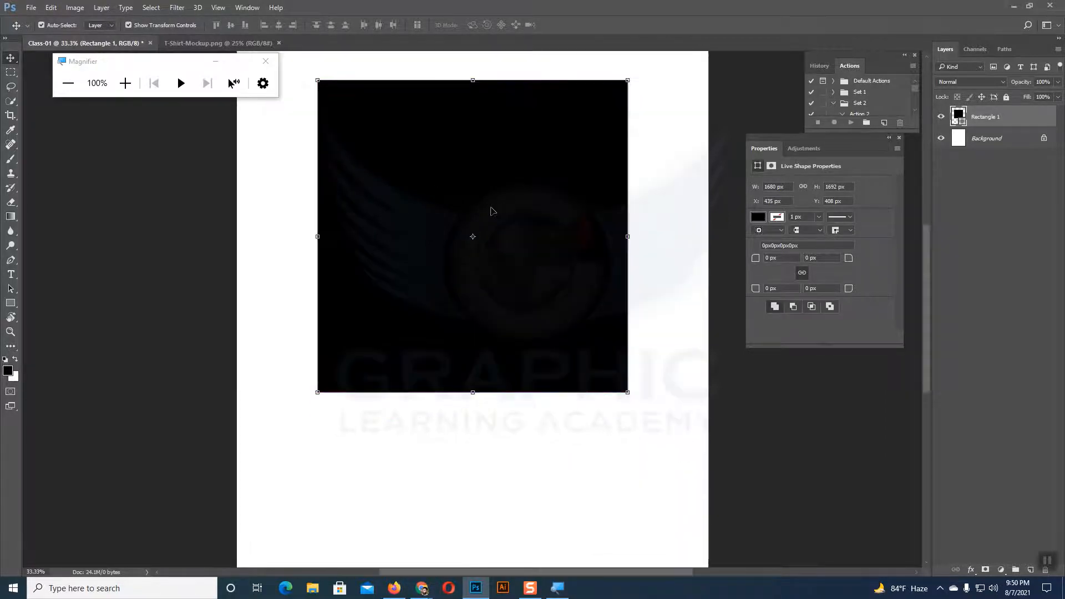
pyautogui.hotkey('ctrl', '+')
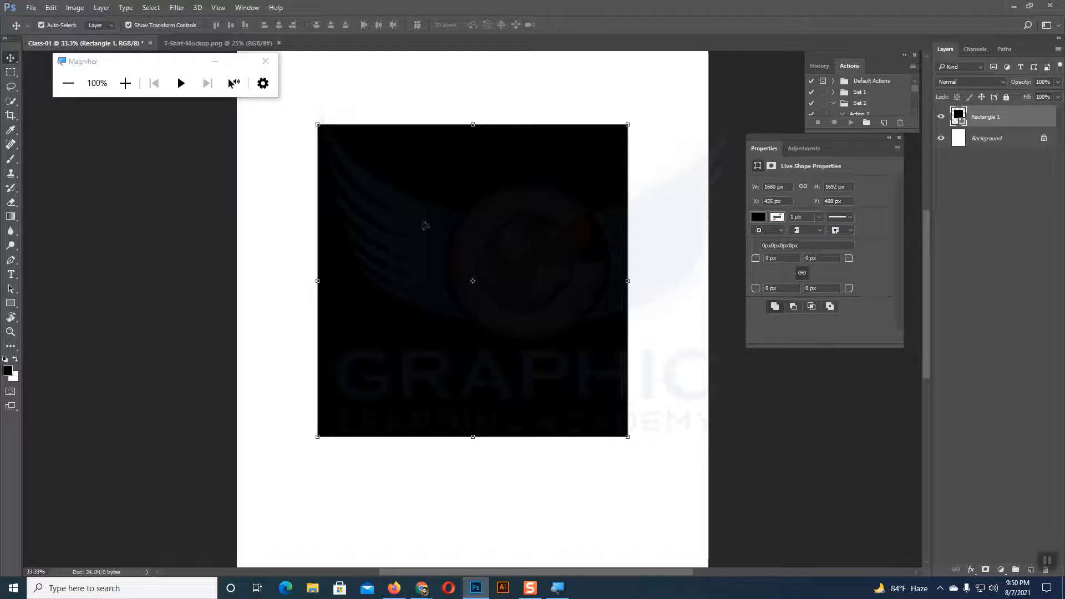
pyautogui.press('ctrl')
pyautogui.hotkey('ctrl', '+')
pyautogui.scroll(3, 427, 227)
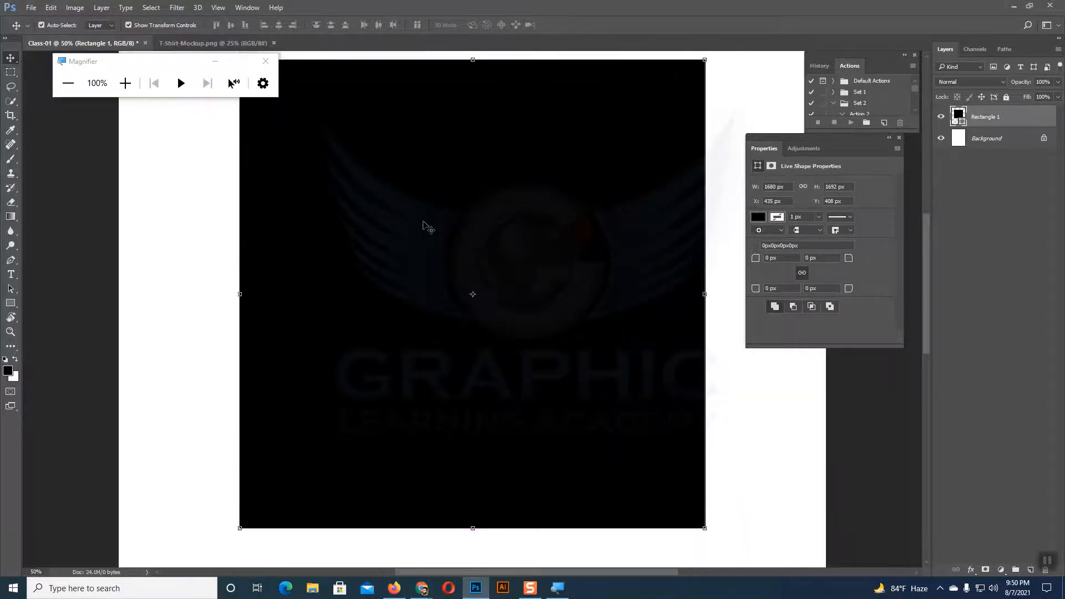
pyautogui.click(265, 61)
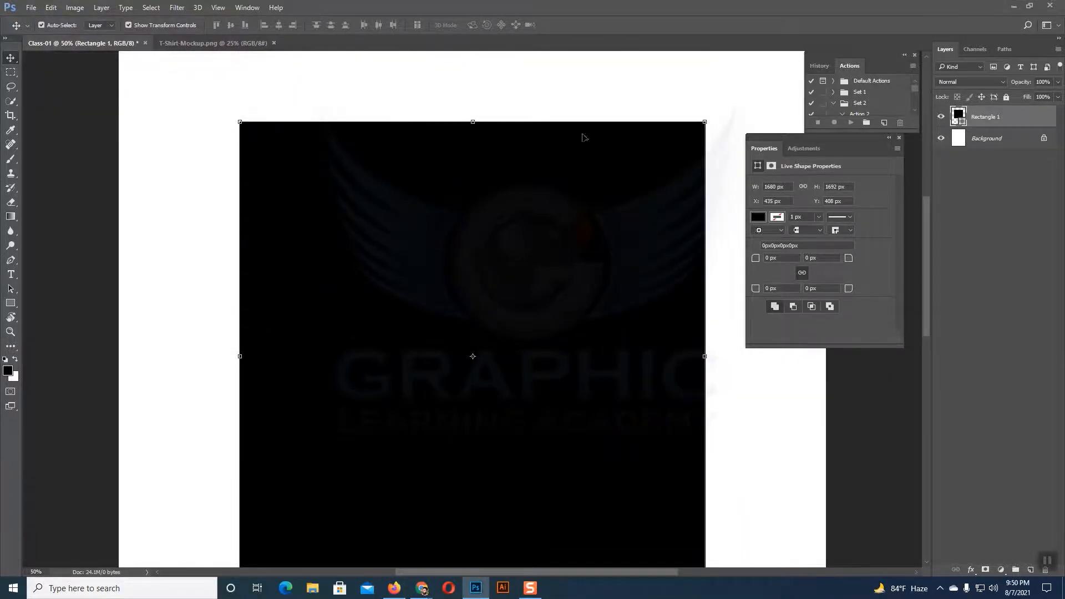
# - Examine the rectangle's edges and transform handles up close at 100% zoom and from further out at 33.3%
pyautogui.scroll(-1, 727, 284)
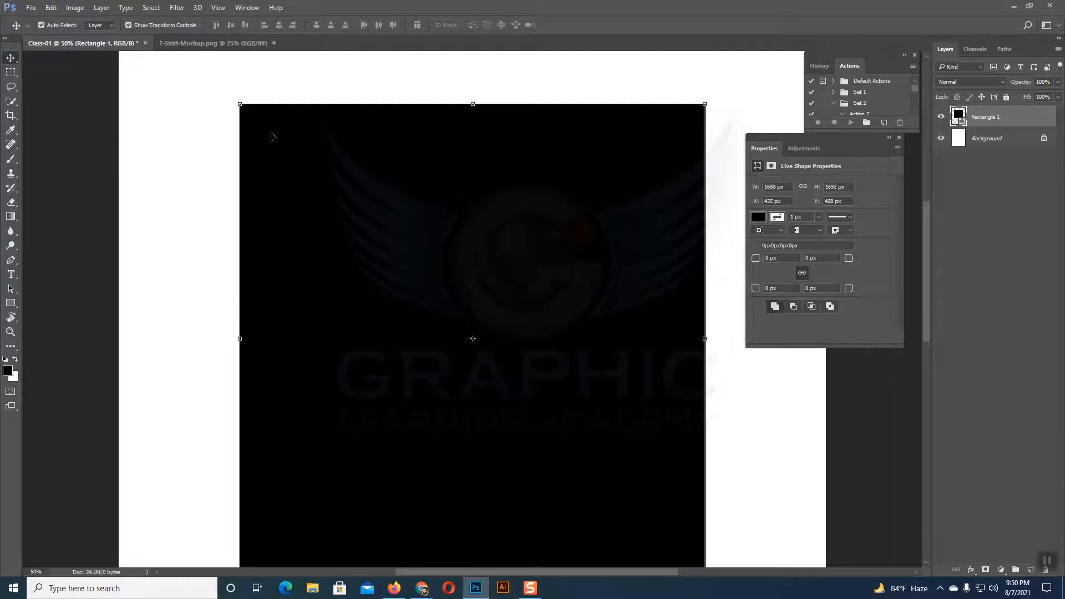
pyautogui.click(730, 182)
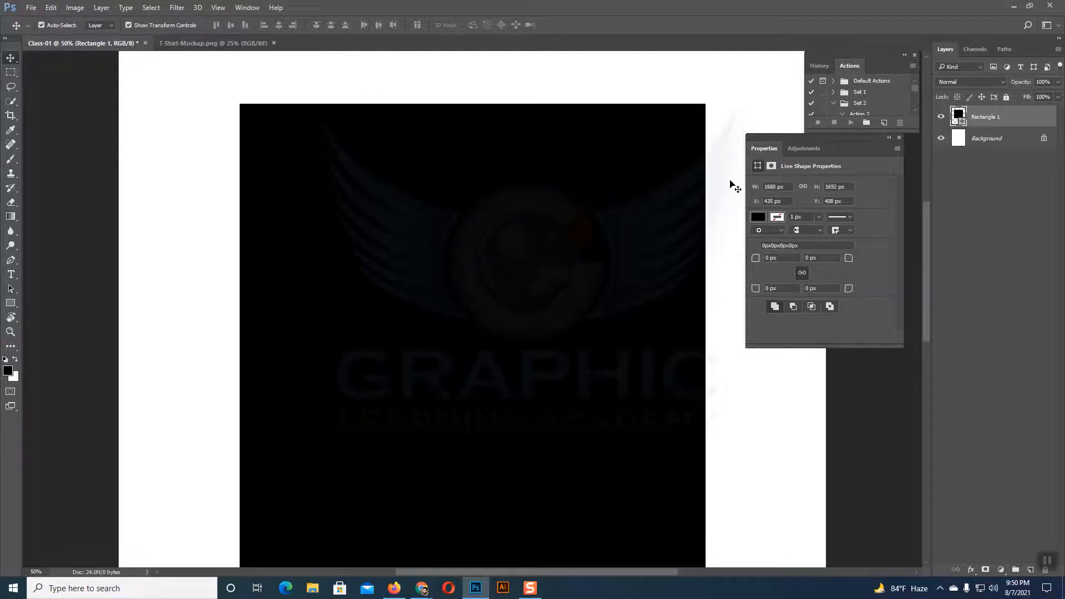
pyautogui.click(643, 228)
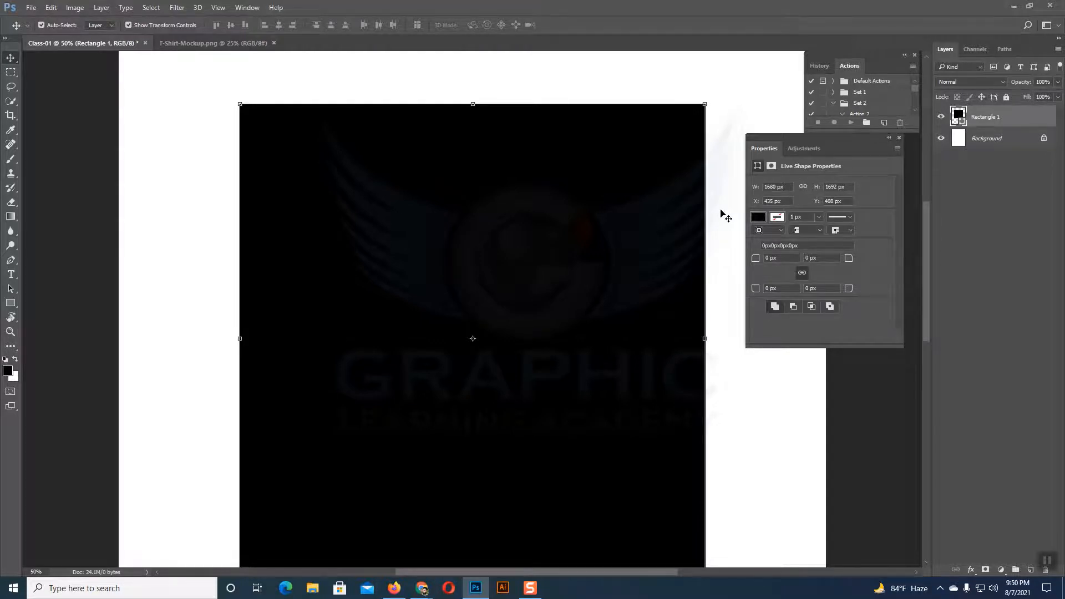
pyautogui.hotkey('ctrl', '1')
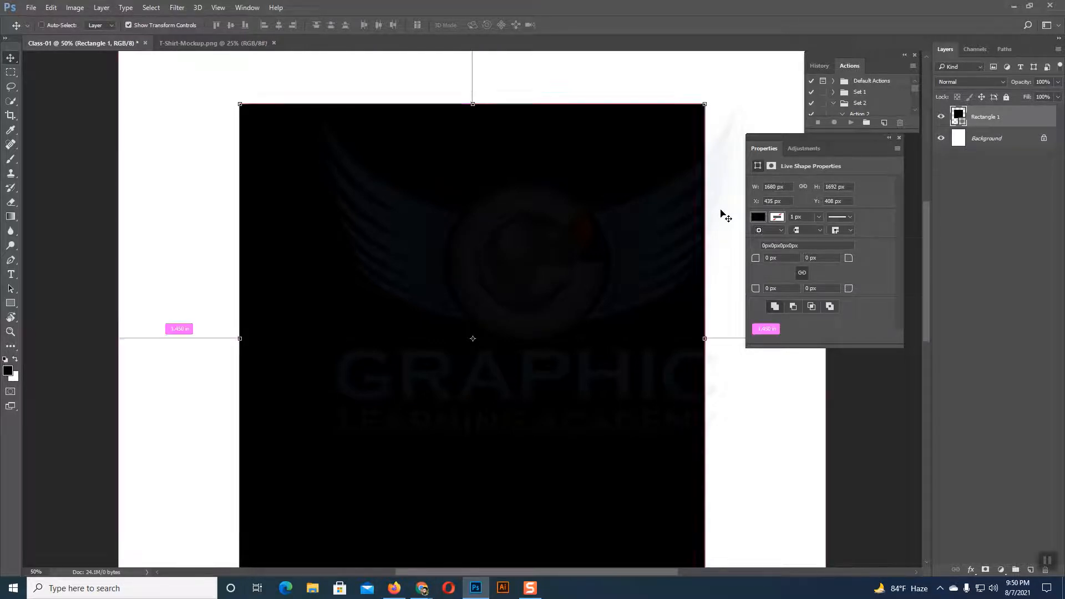
pyautogui.scroll(5, 611, 138)
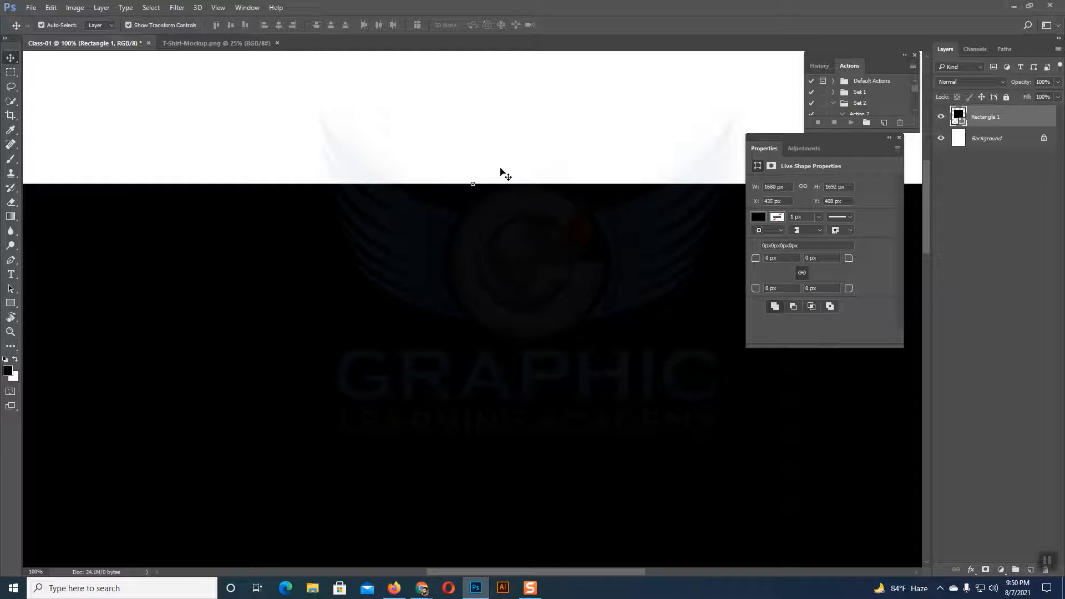
pyautogui.hotkey('ctrl', '-')
pyautogui.hotkey('ctrl', '-')
pyautogui.hotkey('ctrl', '-')
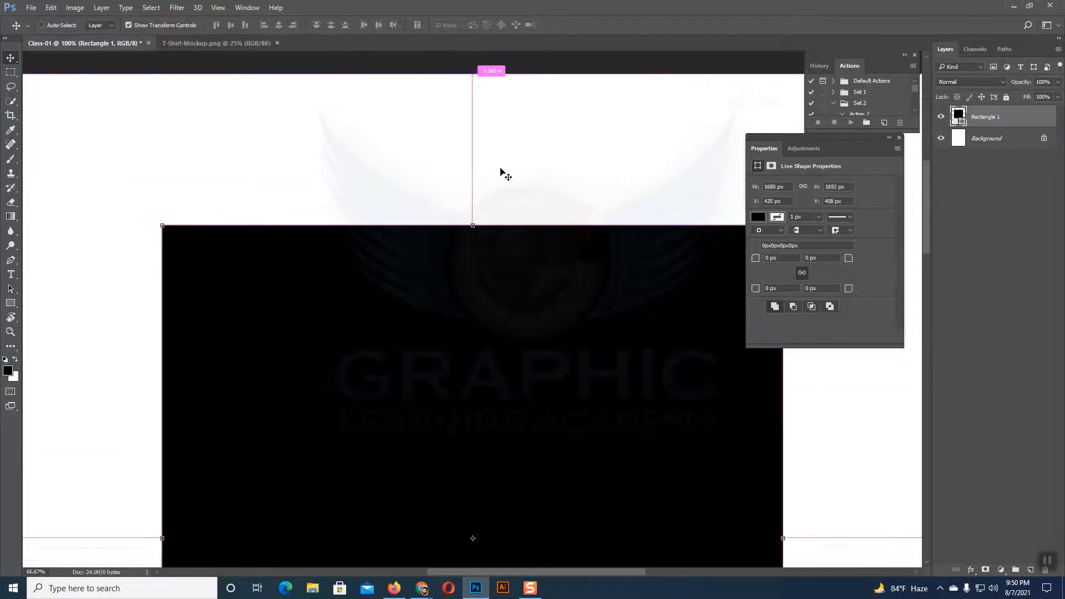
pyautogui.scroll(-1, 536, 269)
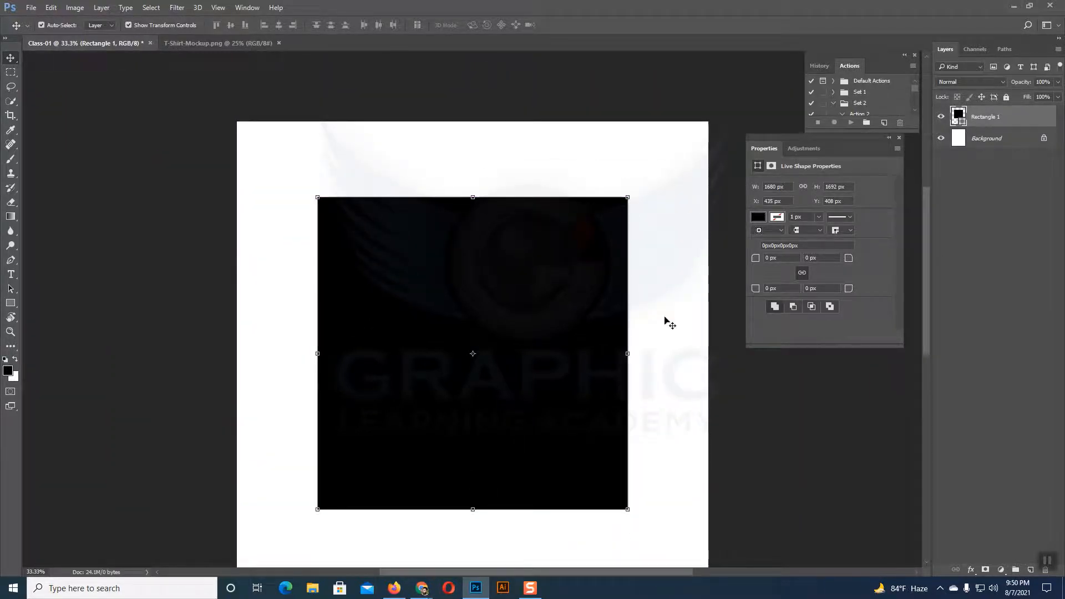
# - Deselect and reselect the rectangle several times to compare the canvas with and without its transform controls
pyautogui.click(638, 299)
pyautogui.click(531, 294)
pyautogui.click(694, 280)
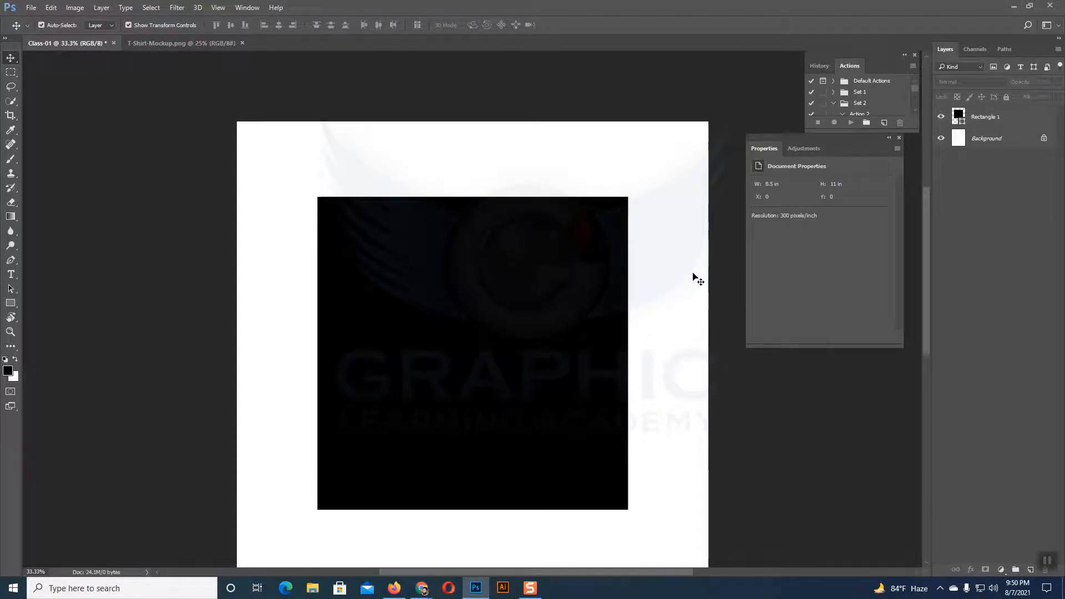
pyautogui.click(390, 286)
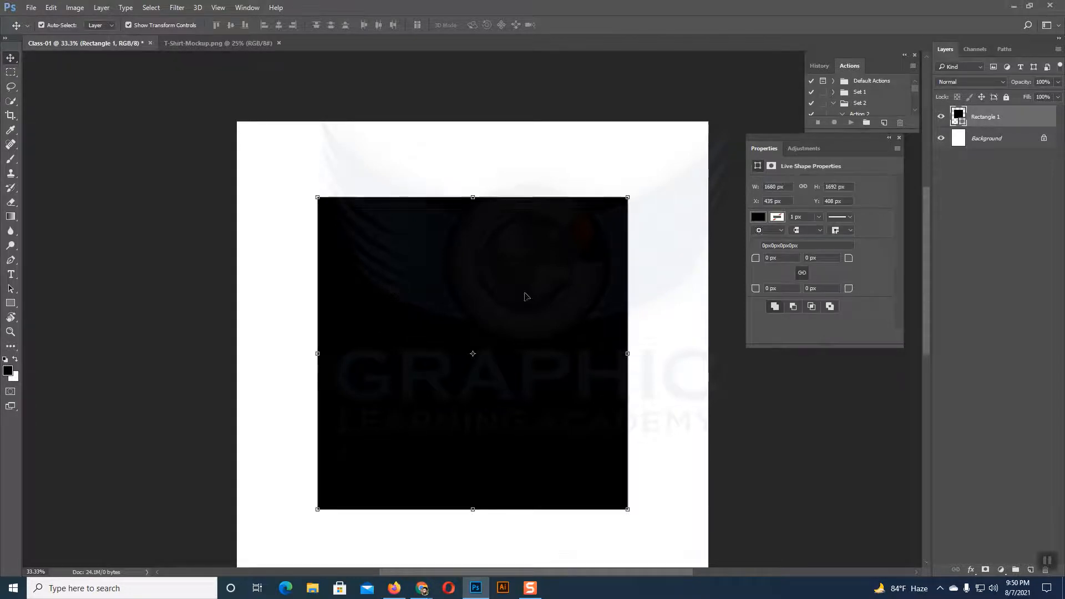
pyautogui.click(673, 283)
pyautogui.click(536, 280)
pyautogui.click(659, 273)
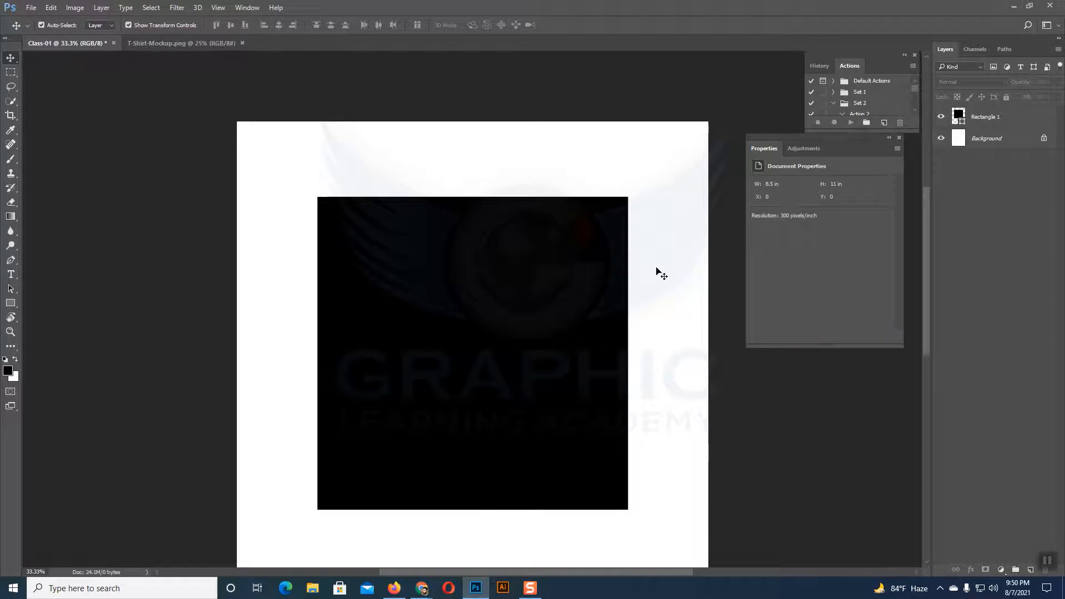
pyautogui.scroll(-1, 685, 247)
pyautogui.click(536, 261)
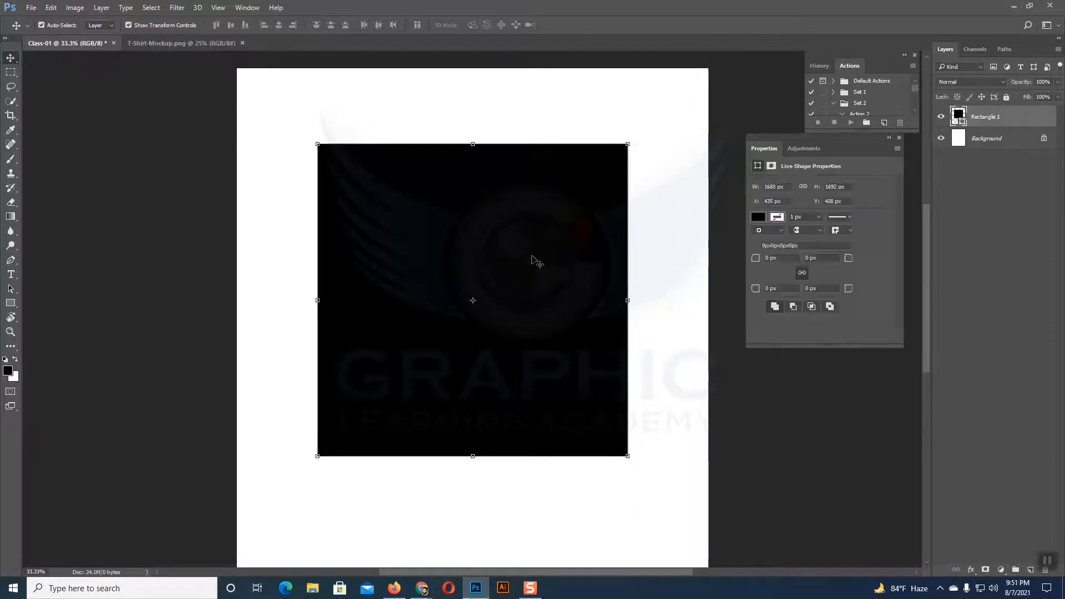
pyautogui.click(675, 245)
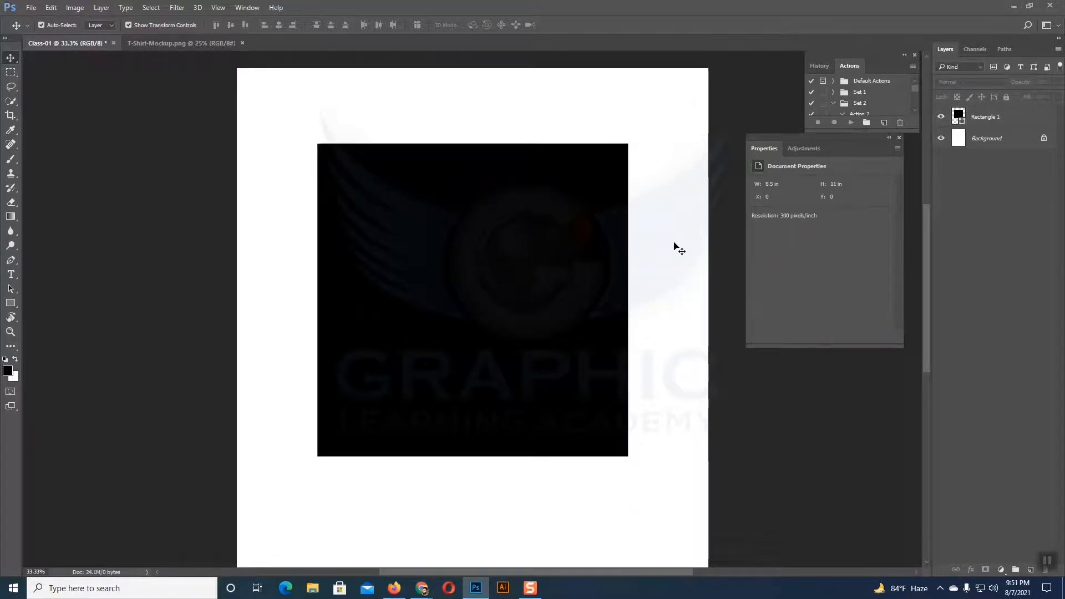
pyautogui.click(534, 241)
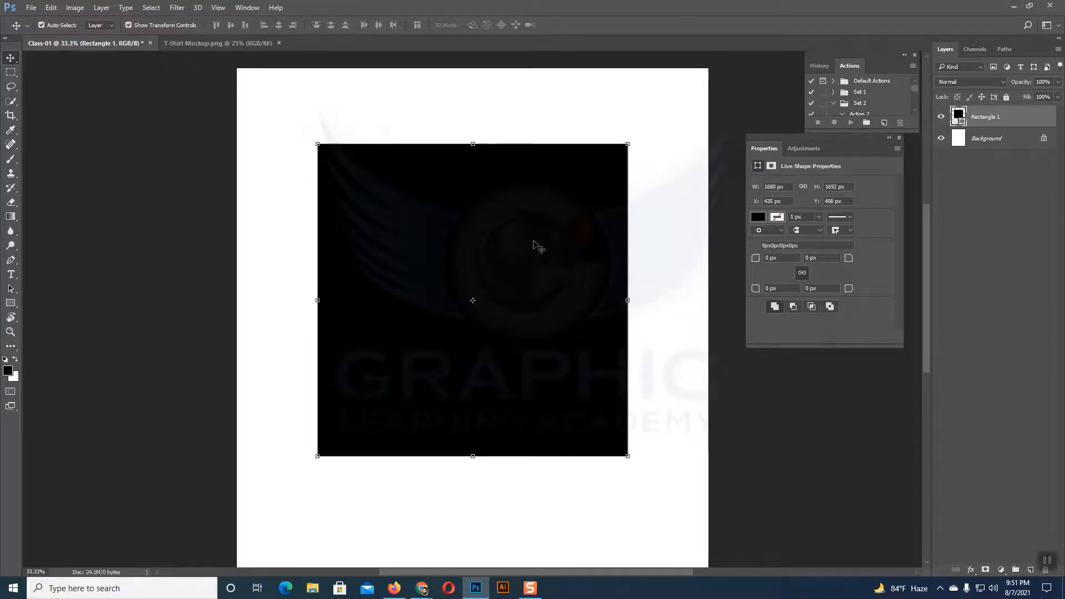
pyautogui.click(666, 252)
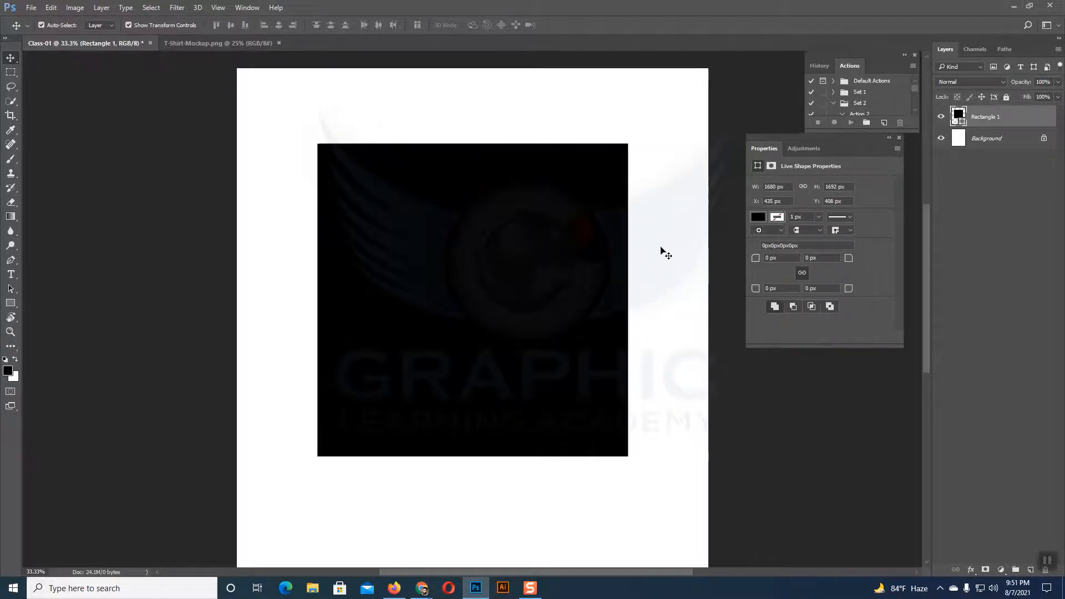
pyautogui.click(571, 250)
pyautogui.click(671, 254)
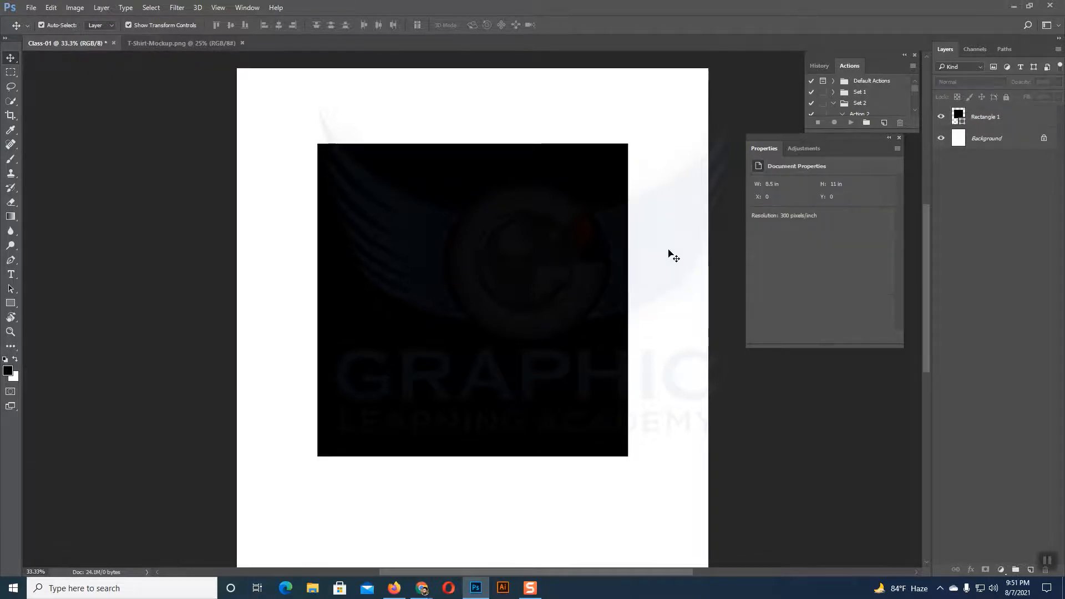
# - Reposition the selected rectangle freely on the page, leaving it horizontally centred at about X 435 px, Y 210 px
pyautogui.click(465, 232)
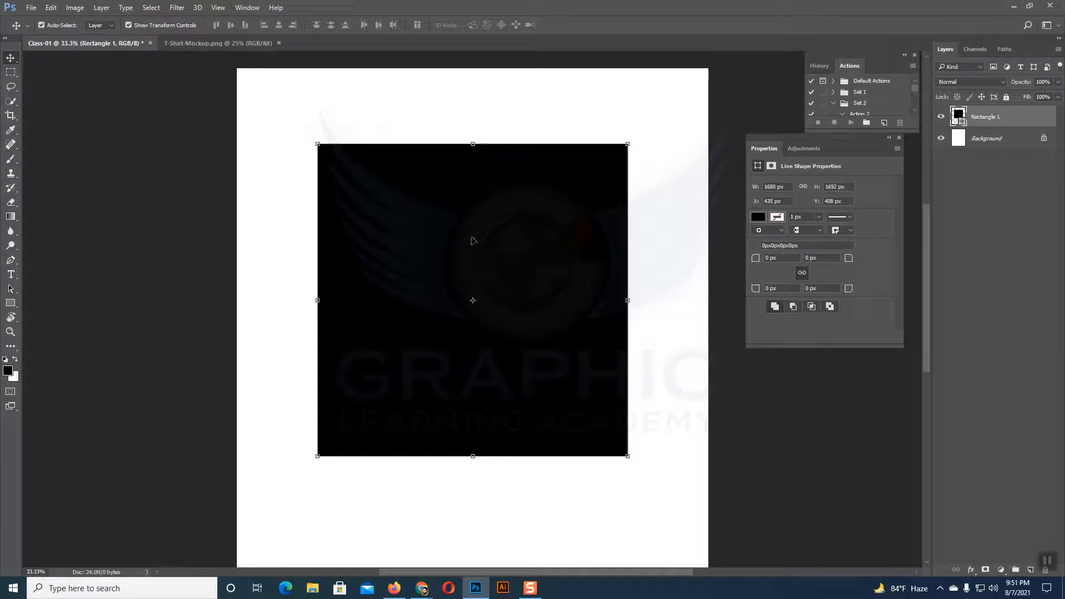
pyautogui.moveTo(471, 240); pyautogui.dragTo(586, 284)
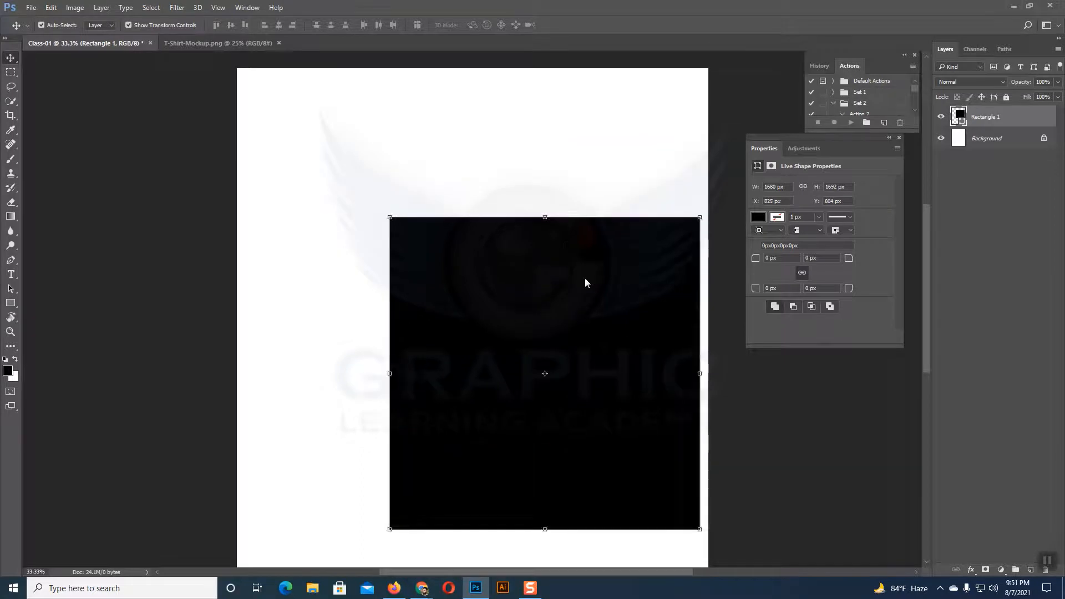
pyautogui.moveTo(519, 310); pyautogui.dragTo(476, 195)
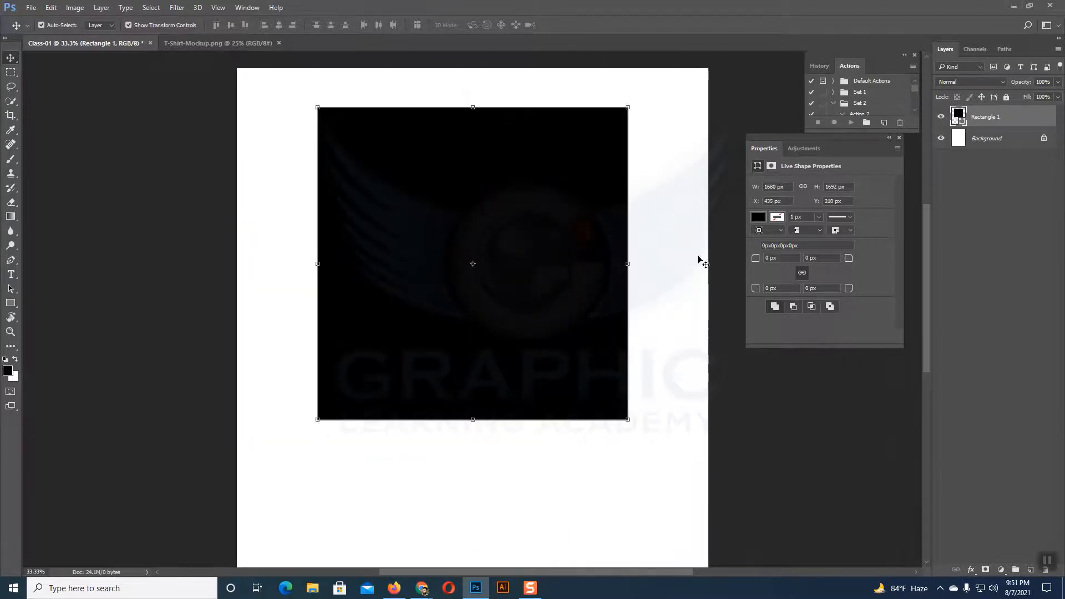
# - Try to shrink the rectangle with its edge handles to about 80% width and 78% height, and discard the transformation
pyautogui.click(688, 253)
pyautogui.click(552, 238)
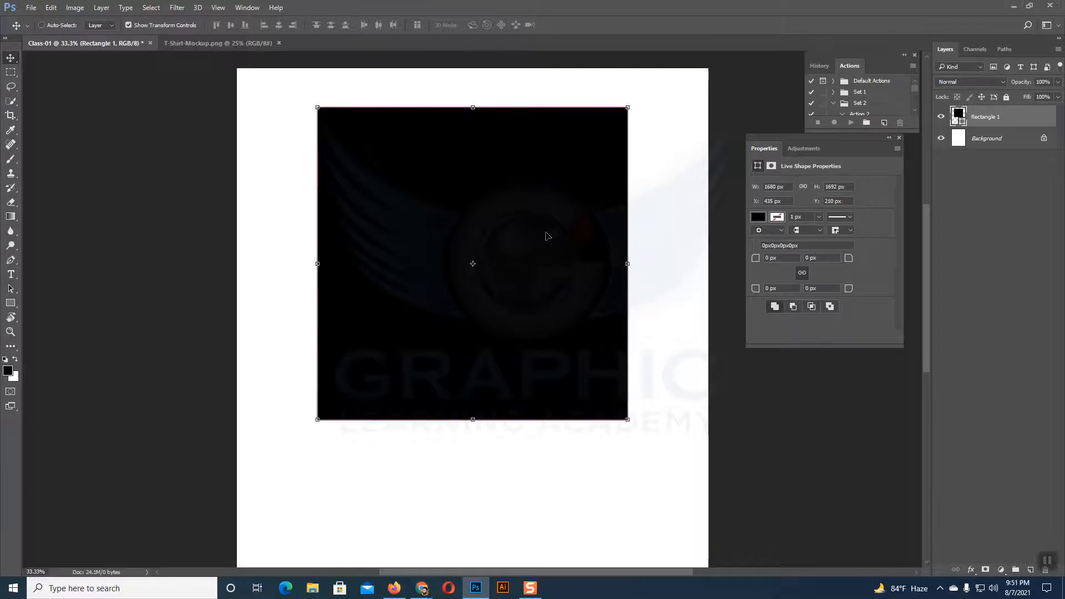
pyautogui.hotkey('ctrl', '+')
pyautogui.scroll(2, 551, 239)
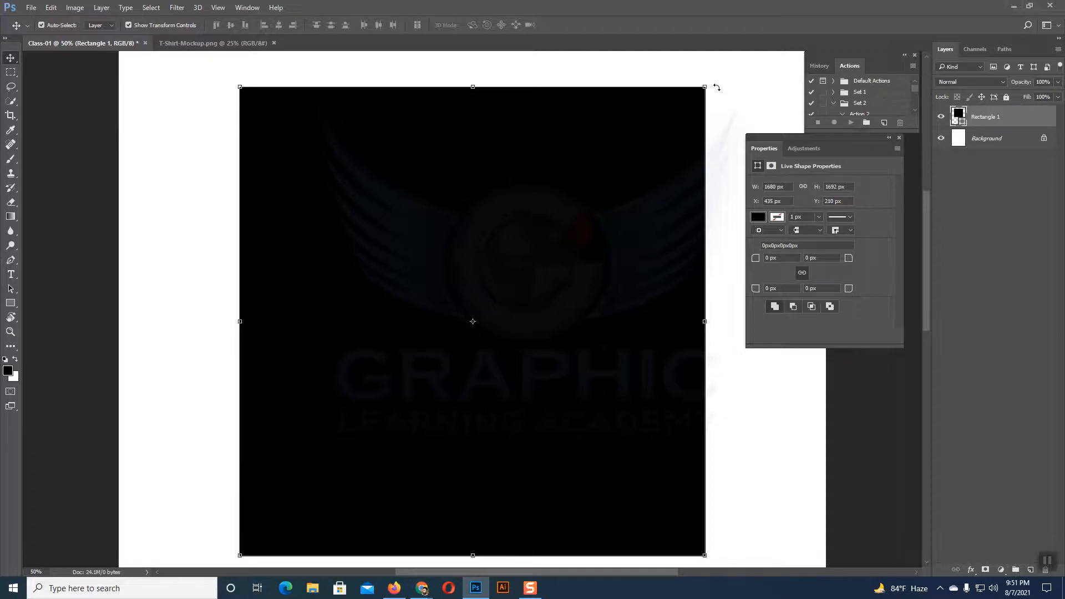
pyautogui.moveTo(707, 321); pyautogui.dragTo(670, 321)
pyautogui.moveTo(453, 83); pyautogui.dragTo(478, 112)
pyautogui.moveTo(240, 334)
pyautogui.mouseDown()
pyautogui.moveTo(312, 334)
pyautogui.moveTo(249, 334)
pyautogui.mouseUp()
pyautogui.moveTo(461, 555); pyautogui.dragTo(471, 494)
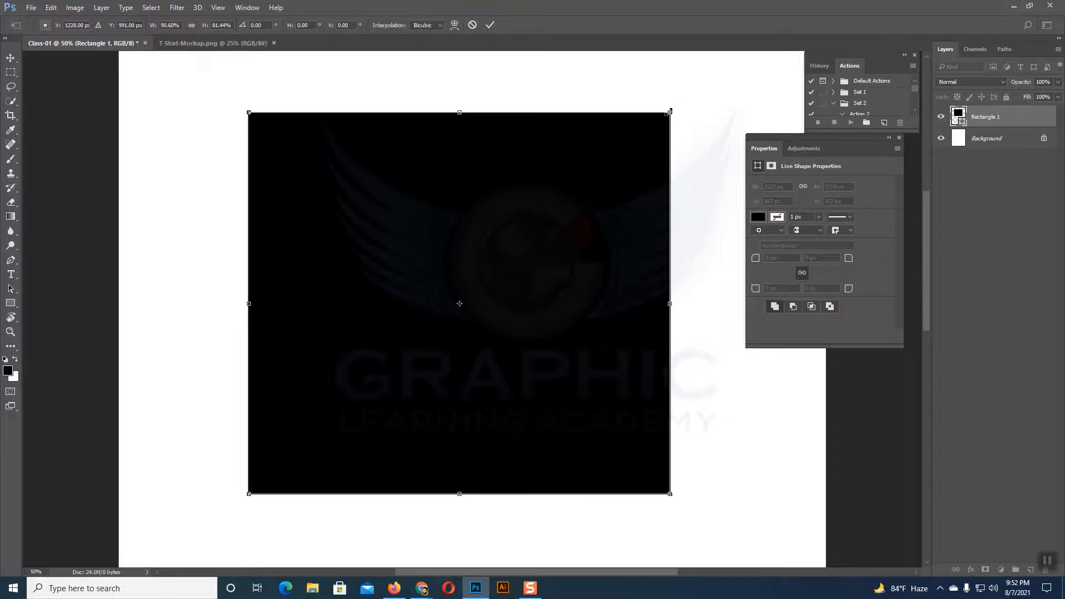
pyautogui.moveTo(669, 306); pyautogui.dragTo(620, 292)
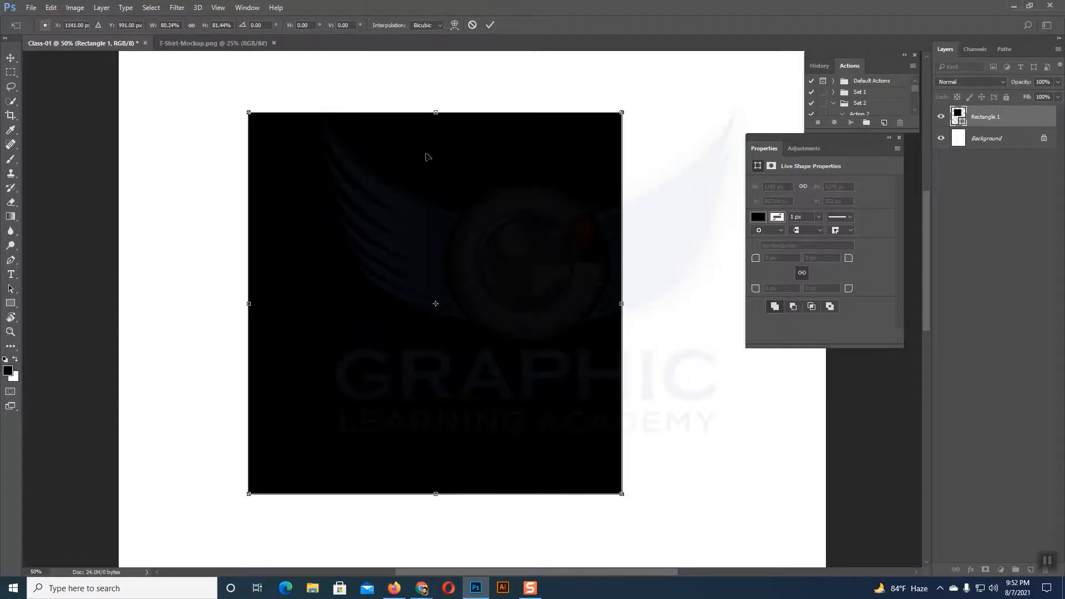
pyautogui.moveTo(440, 111); pyautogui.dragTo(462, 124)
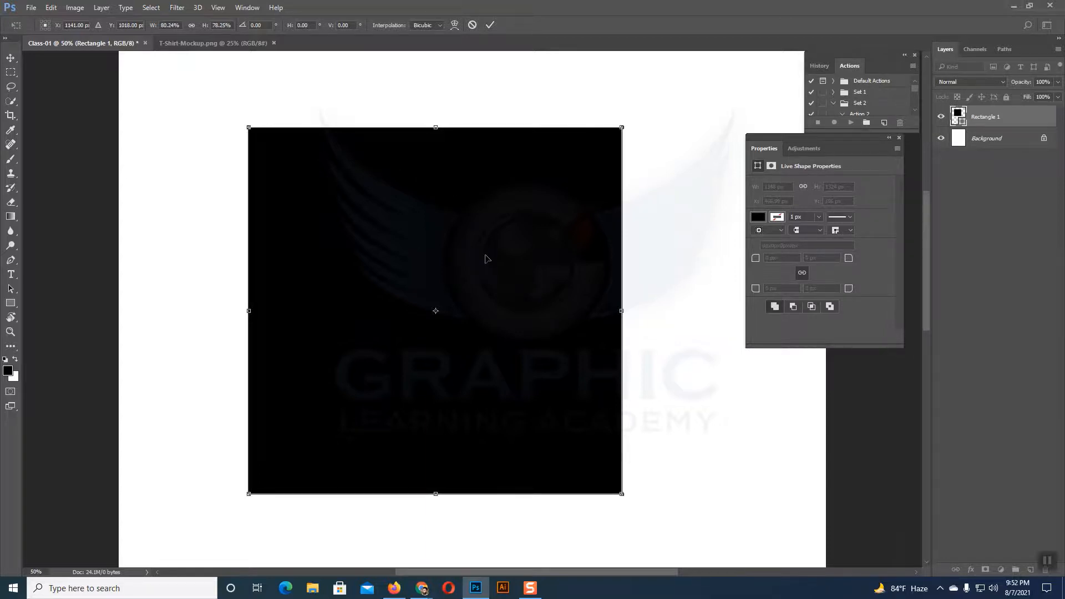
pyautogui.click(10, 58)
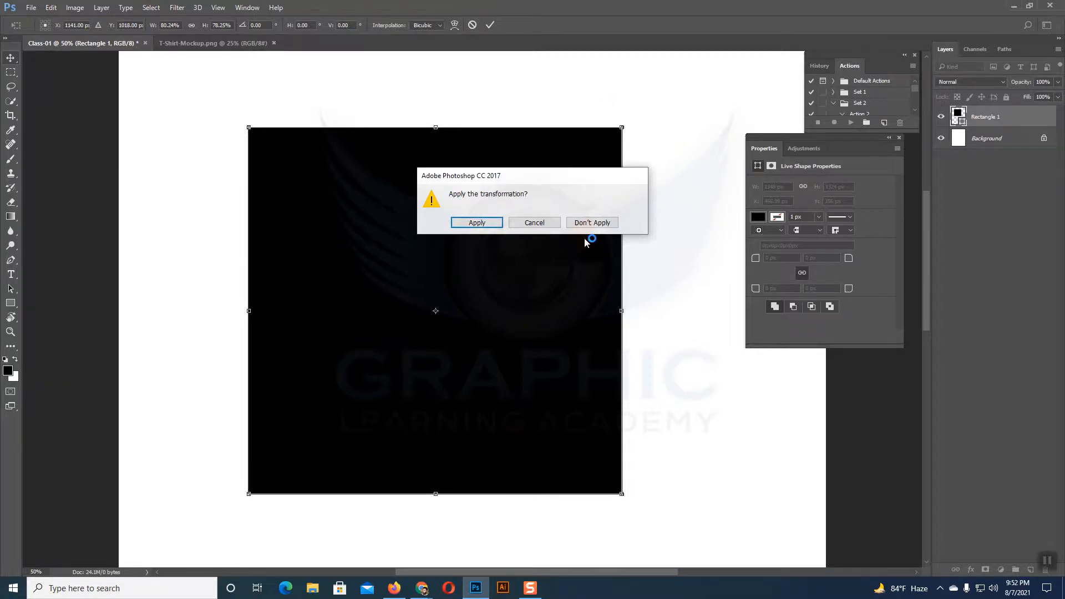
pyautogui.click(593, 223)
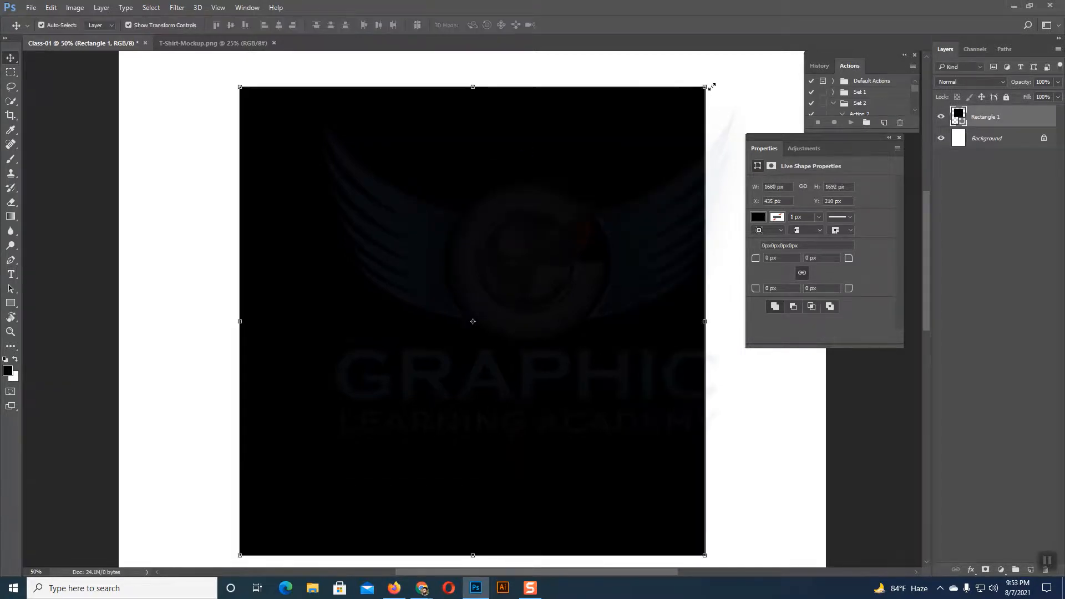
# - Shrink the rectangle from its upper-right corner to about 1334 × 1260 px and apply the transformation
pyautogui.moveTo(708, 85); pyautogui.dragTo(610, 207)
pyautogui.click(11, 60)
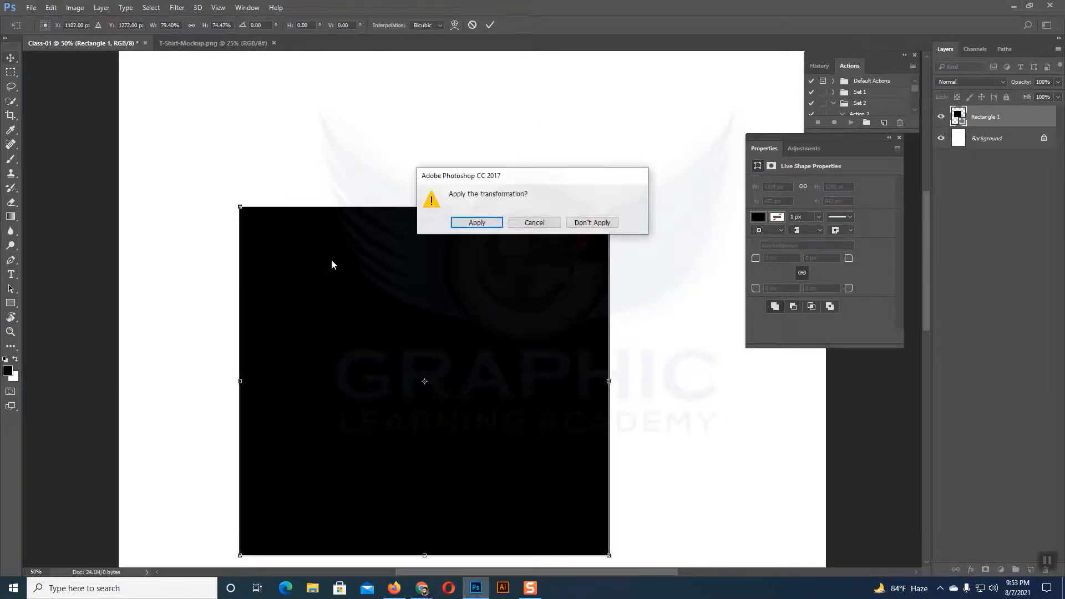
pyautogui.click(467, 226)
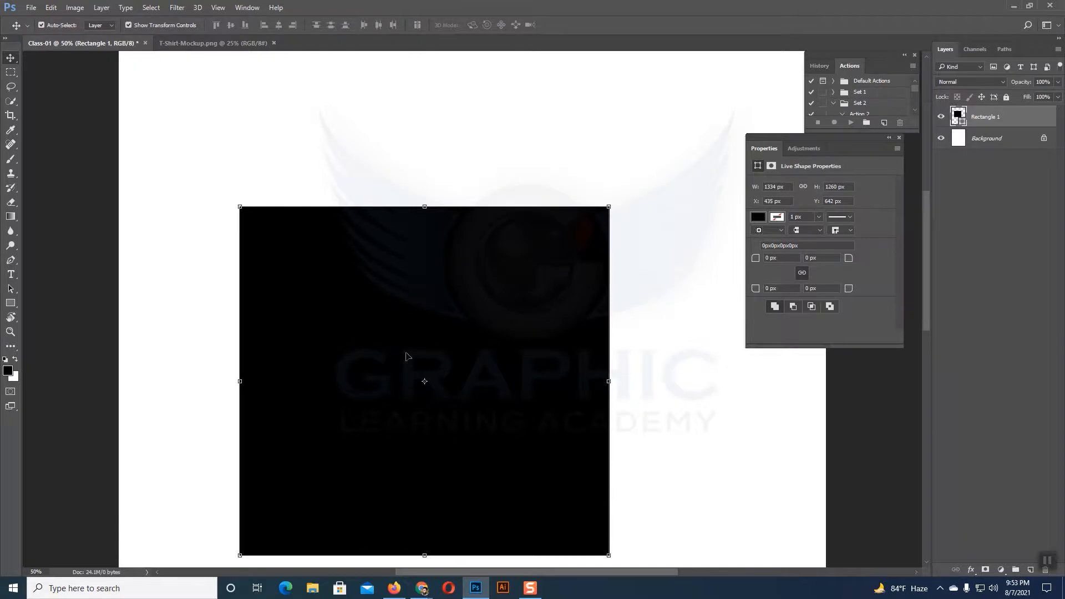
pyautogui.hotkey('shift', 'Up')
pyautogui.hotkey('shift', 'Up')
pyautogui.hotkey('shift', 'Up')
pyautogui.hotkey('shift', 'Up')
pyautogui.hotkey('shift', 'Up')
pyautogui.hotkey('shift', 'Up')
pyautogui.hotkey('shift', 'Up')
pyautogui.hotkey('shift', 'Up')
pyautogui.hotkey('shift', 'Up')
pyautogui.hotkey('shift', 'Up')
pyautogui.hotkey('shift', 'Up')
pyautogui.hotkey('shift', 'Up')
pyautogui.hotkey('shift', 'Up')
pyautogui.hotkey('shift', 'Up')
pyautogui.hotkey('shift', 'Up')
pyautogui.hotkey('shift', 'Up')
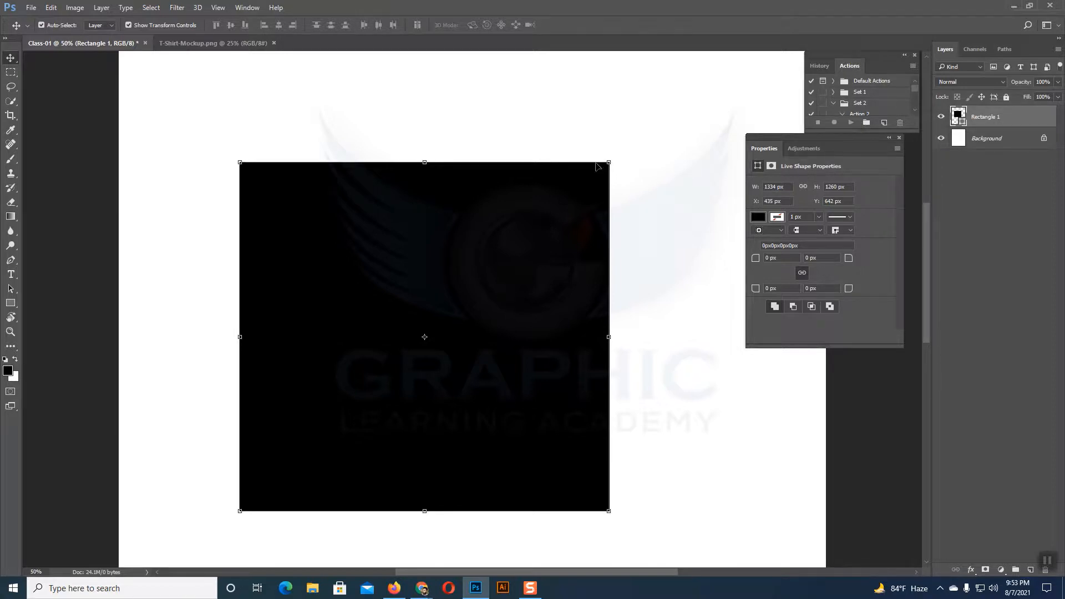
# - Try to shrink the rectangle from its upper-right corner to about 82% width and 93% height, and discard the transformation
pyautogui.moveTo(608, 162); pyautogui.dragTo(544, 186)
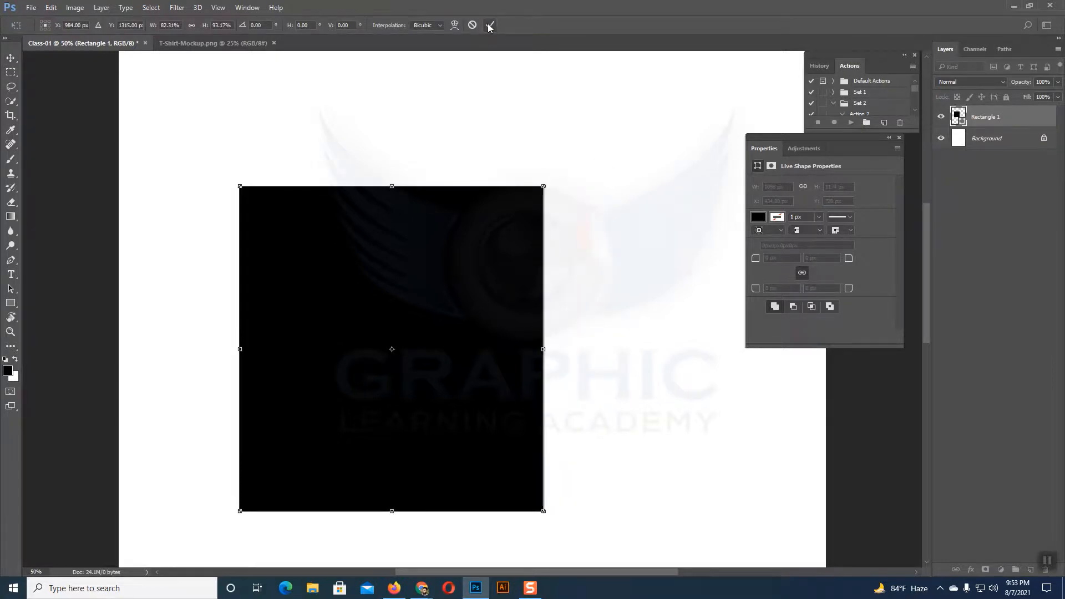
pyautogui.click(11, 58)
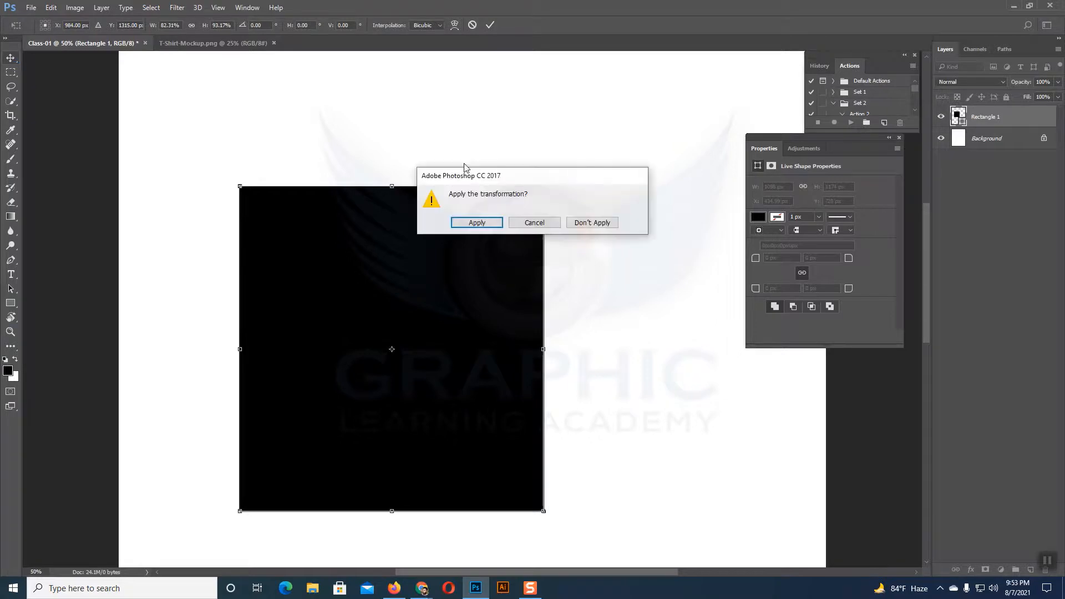
pyautogui.click(581, 222)
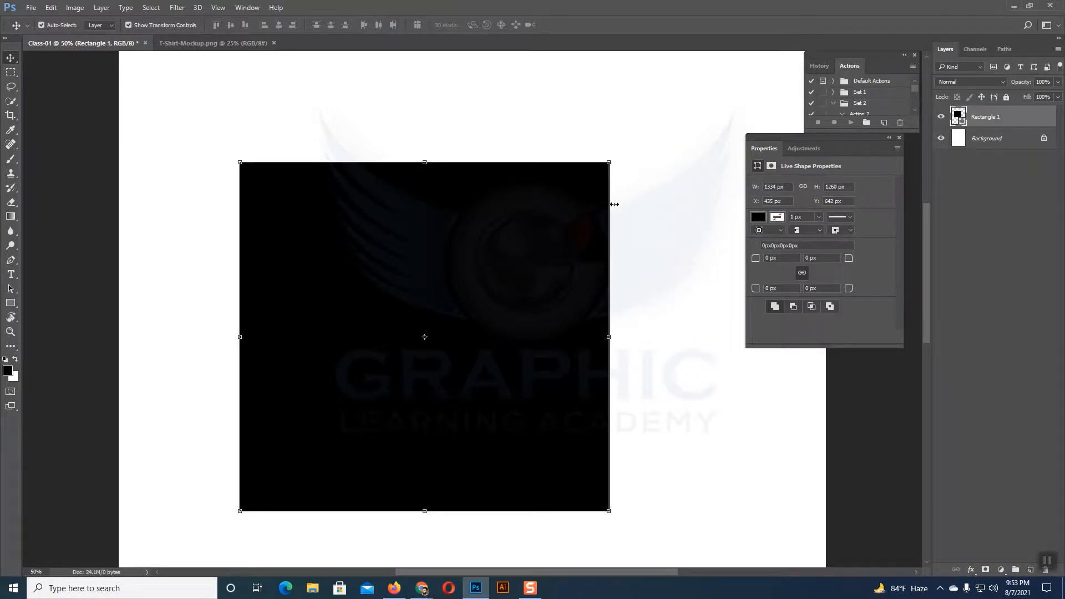
# - Shrink the rectangle from its upper-right corner to about 1196 × 1194 px, commit it, and move the shape up and to the right
pyautogui.moveTo(611, 162); pyautogui.dragTo(571, 180)
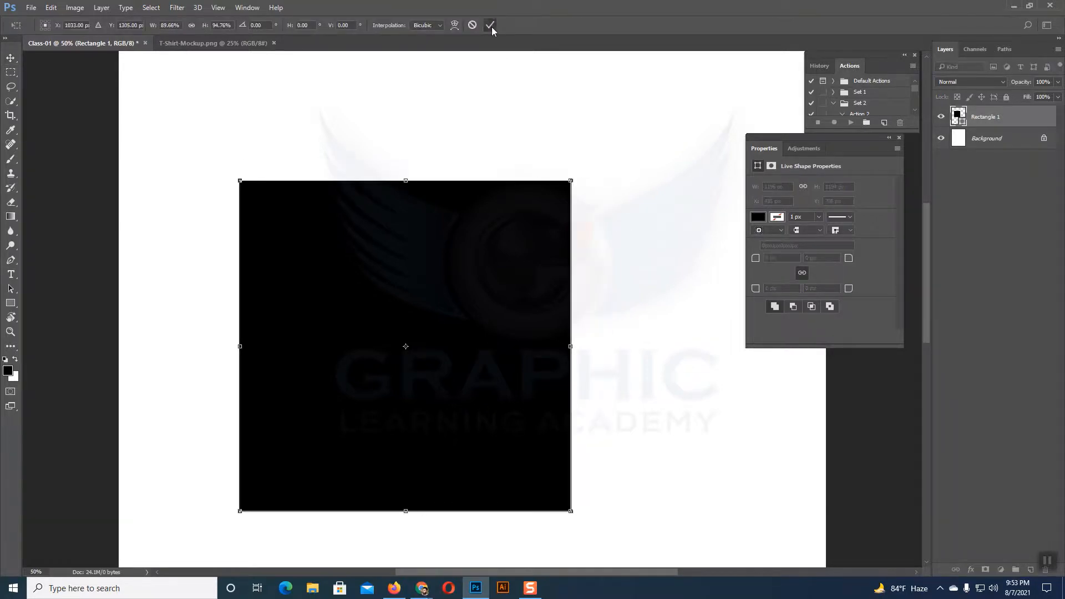
pyautogui.click(490, 25)
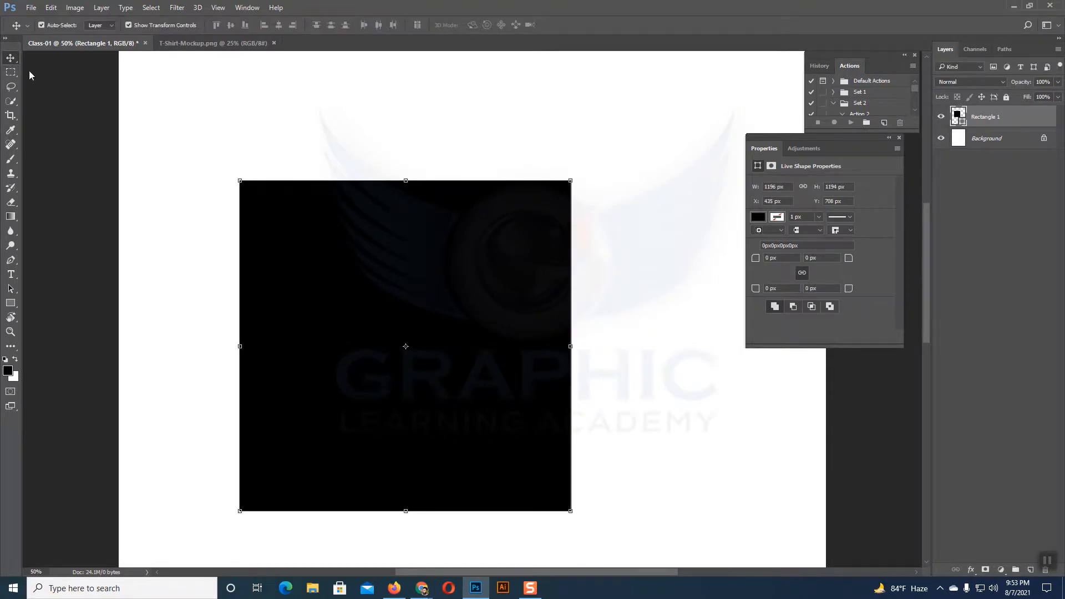
pyautogui.click(633, 319)
pyautogui.click(411, 281)
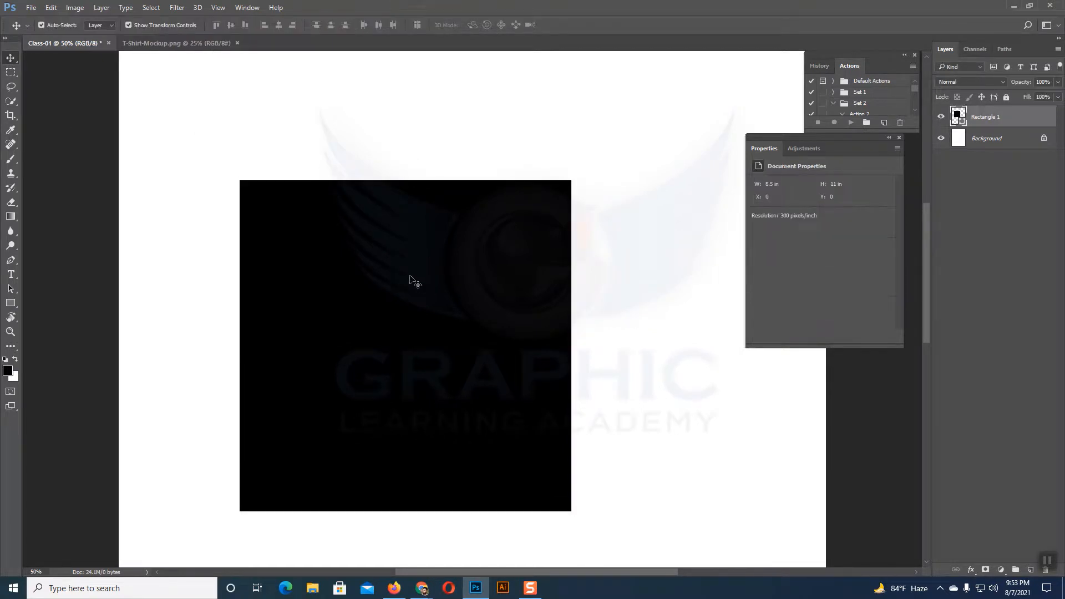
pyautogui.moveTo(412, 281); pyautogui.dragTo(481, 240)
# - Resize the rectangle freely and proportionally around its centre to about 1748 × 1446 px, commit it, and move it to about X 228 px, Y 454 px
pyautogui.moveTo(639, 294)
pyautogui.mouseDown()
pyautogui.moveTo(666, 292)
pyautogui.moveTo(644, 293)
pyautogui.mouseUp()
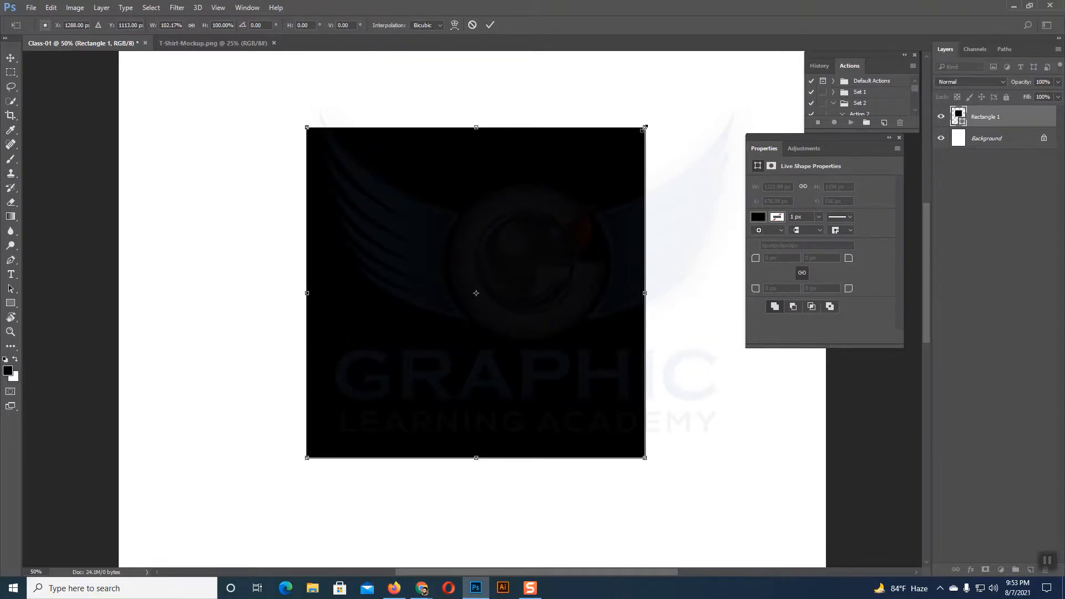
pyautogui.moveTo(645, 127); pyautogui.dragTo(655, 181)
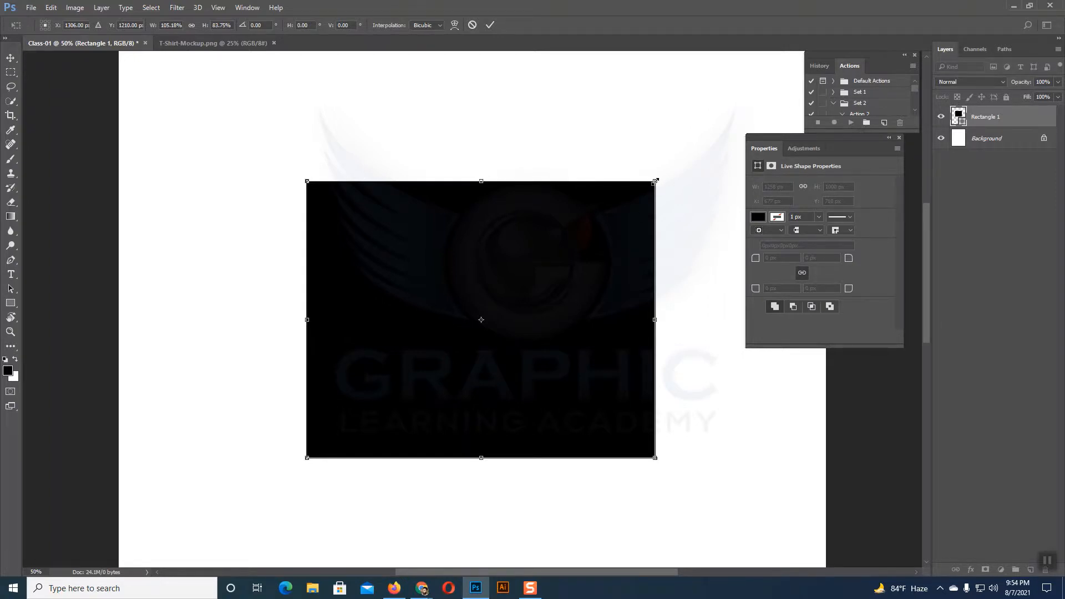
pyautogui.moveTo(655, 181)
pyautogui.mouseDown()
pyautogui.moveTo(564, 264)
pyautogui.moveTo(690, 173)
pyautogui.moveTo(539, 293)
pyautogui.moveTo(689, 154)
pyautogui.moveTo(541, 277)
pyautogui.moveTo(699, 148)
pyautogui.moveTo(529, 291)
pyautogui.moveTo(749, 110)
pyautogui.moveTo(541, 192)
pyautogui.moveTo(556, 172)
pyautogui.moveTo(552, 238)
pyautogui.moveTo(664, 192)
pyautogui.moveTo(712, 159)
pyautogui.moveTo(606, 209)
pyautogui.moveTo(653, 171)
pyautogui.mouseUp()
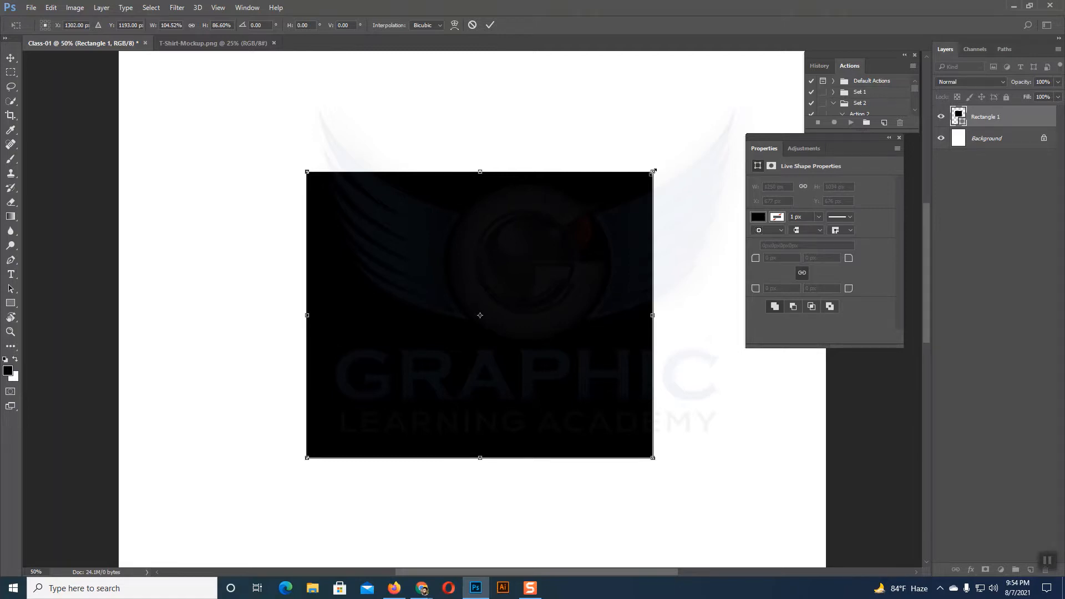
pyautogui.moveTo(653, 172); pyautogui.dragTo(735, 131)
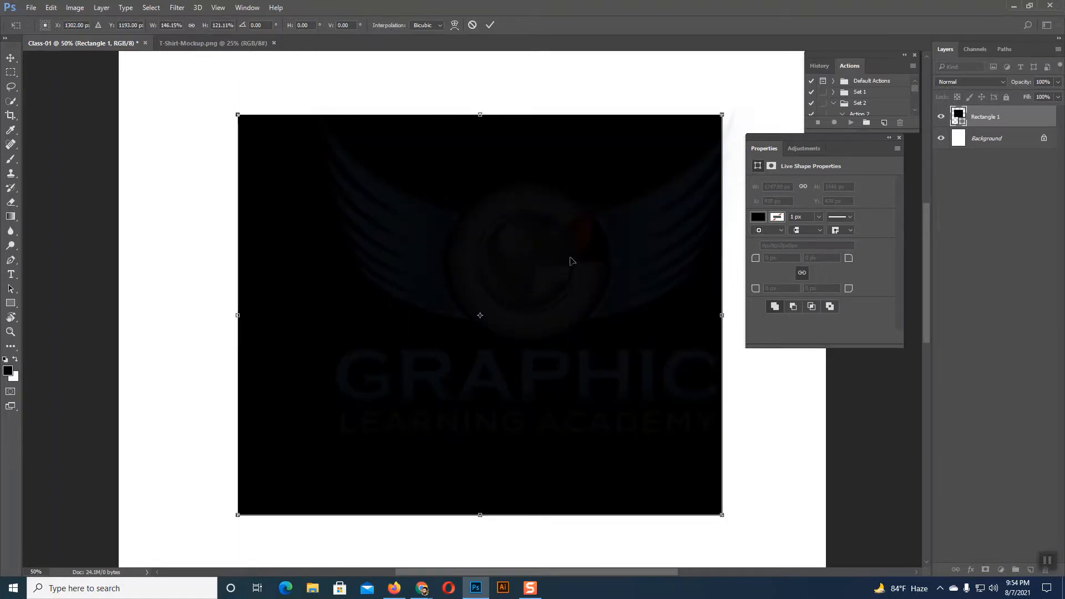
pyautogui.press('Return')
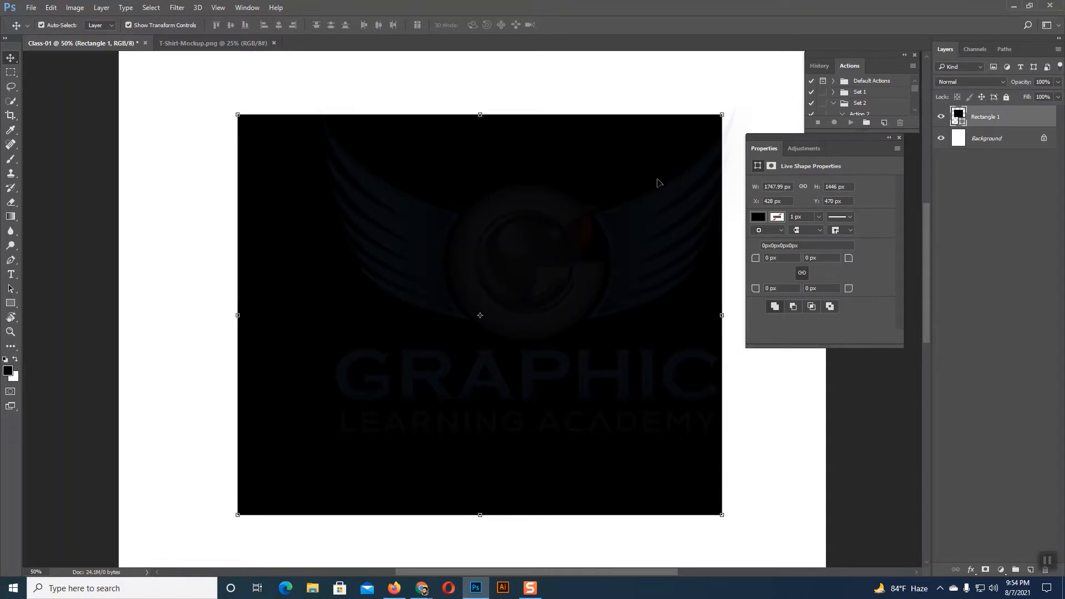
pyautogui.moveTo(658, 182); pyautogui.dragTo(594, 182)
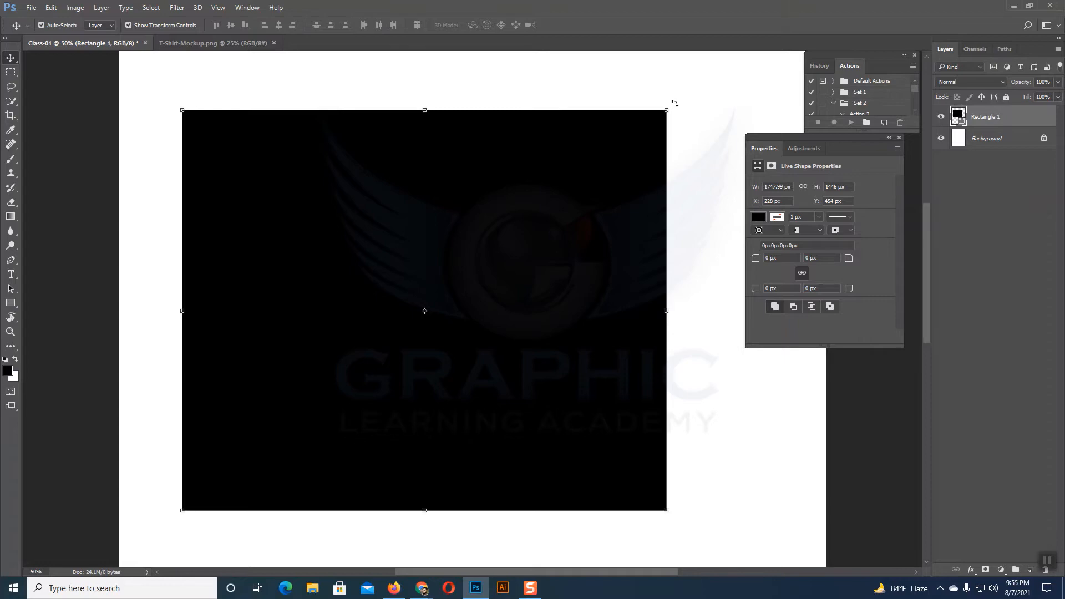
# - Rotate the rectangle clockwise by about 17.3°, commit the transformation, and undo the rotation
pyautogui.moveTo(674, 103); pyautogui.dragTo(715, 191)
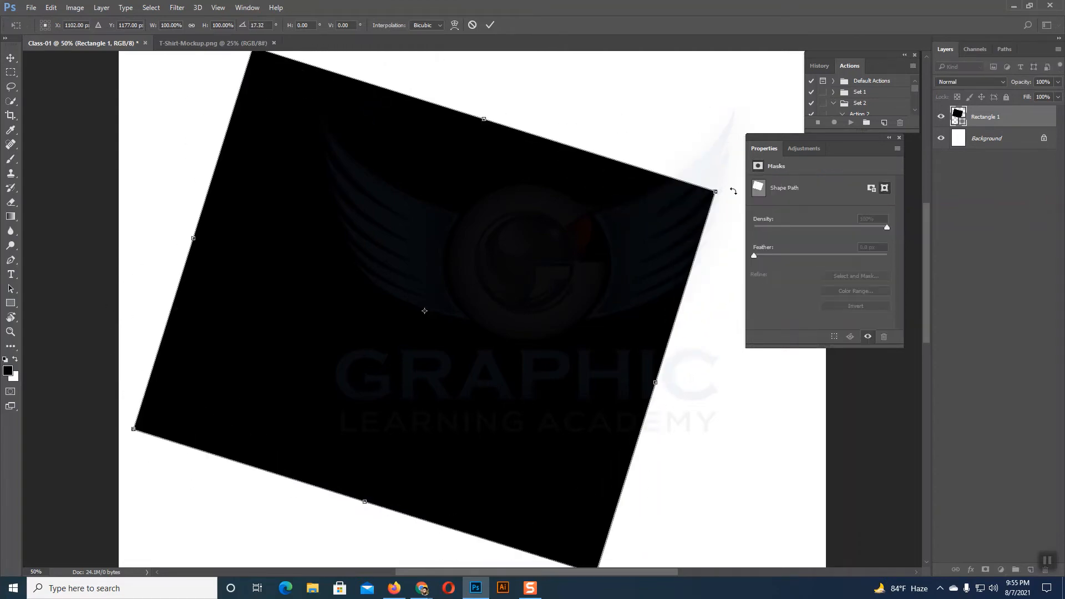
pyautogui.press('Return')
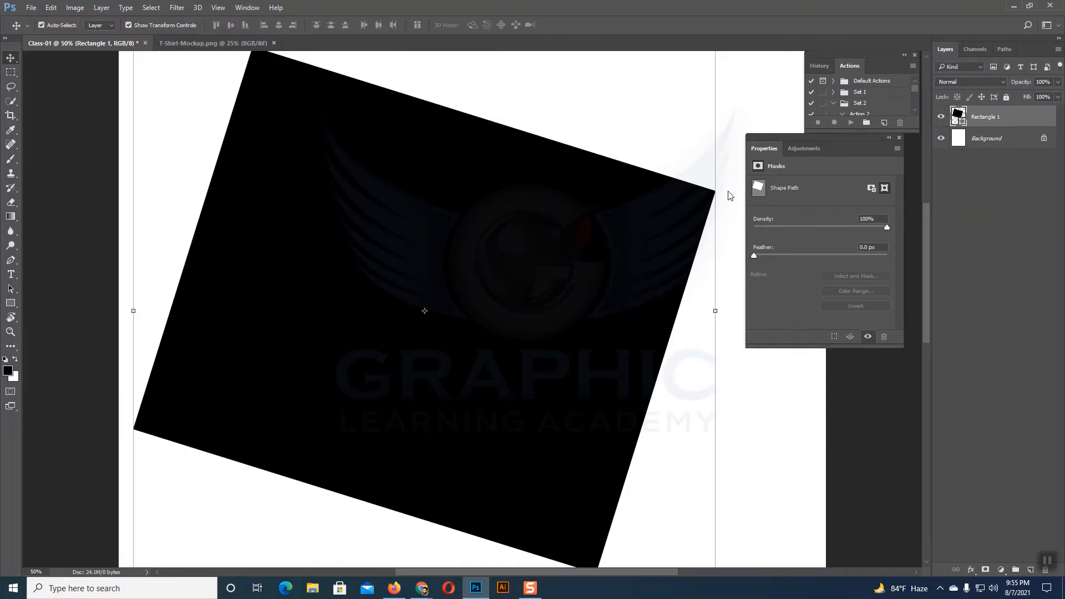
pyautogui.press('ctrl')
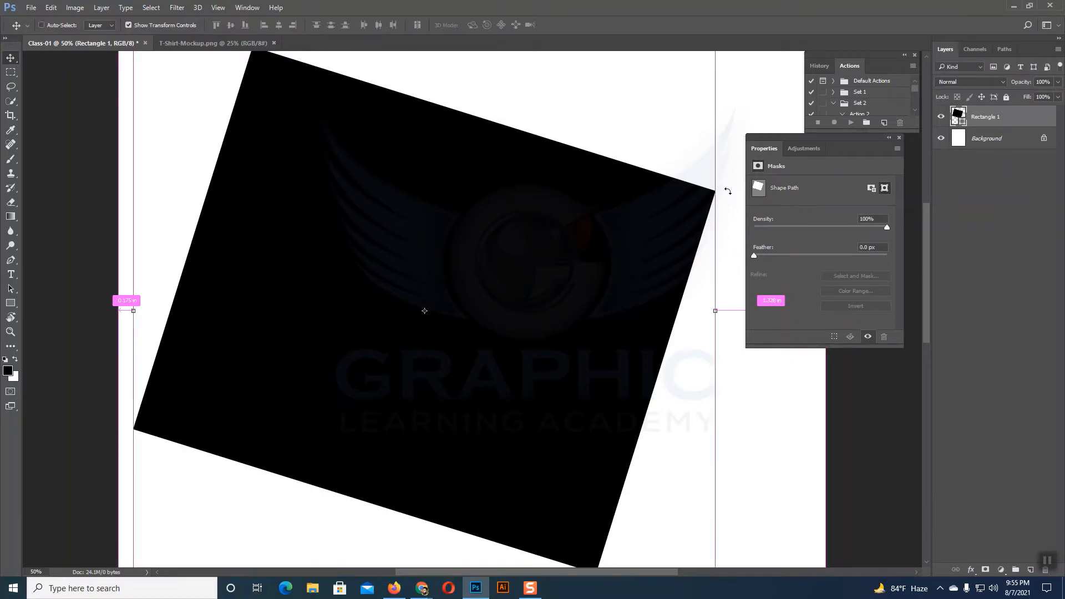
pyautogui.hotkey('ctrl', 'z')
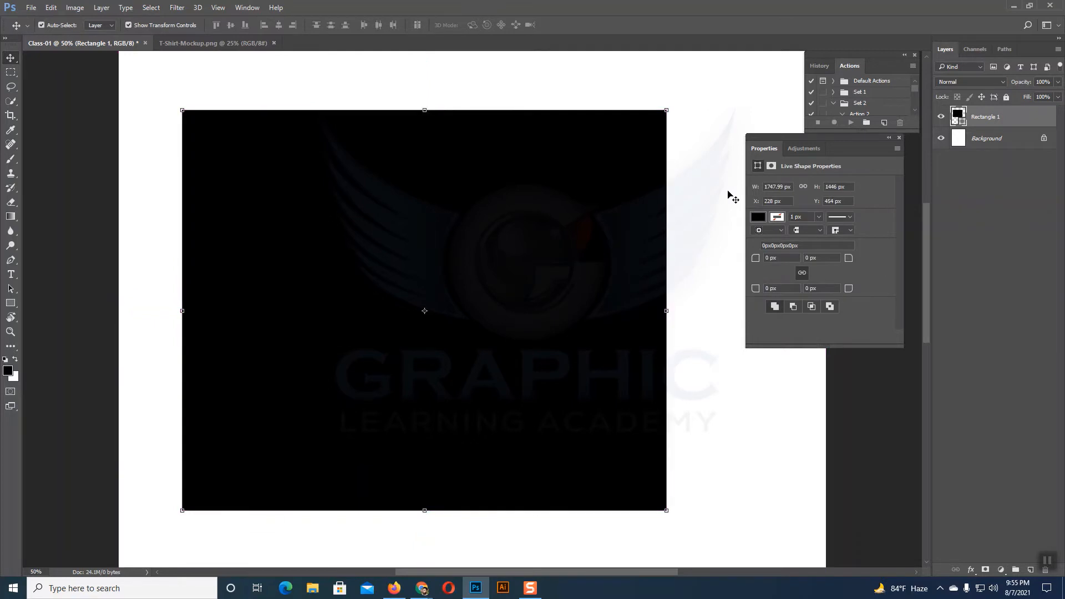
# - Reposition the rectangle freely on the page, leaving it horizontally centred at about X 401 px, Y 754 px
pyautogui.hotkey('ctrl', '-')
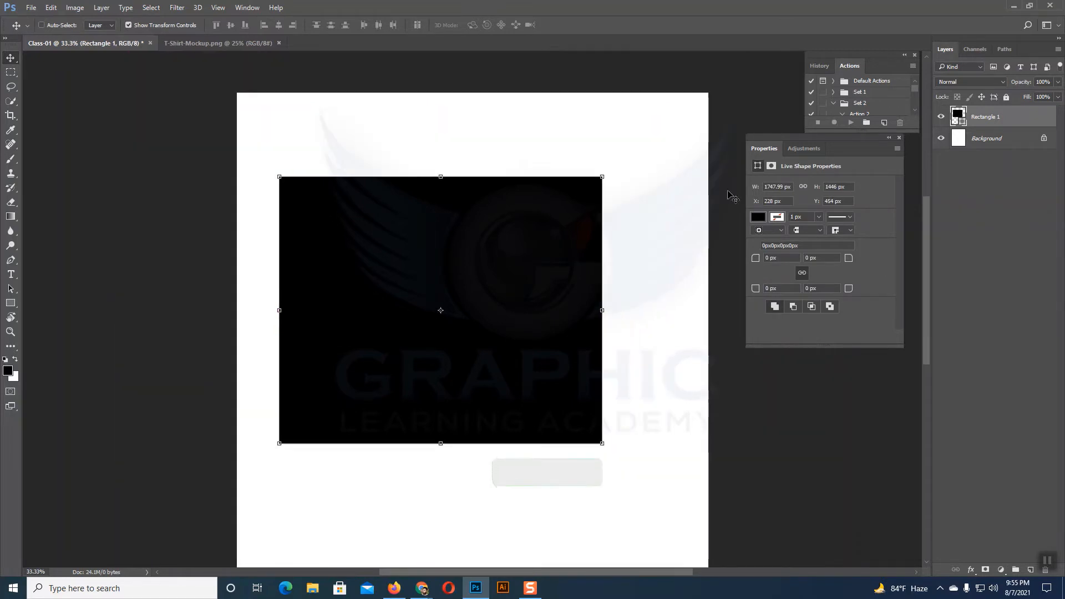
pyautogui.moveTo(549, 272); pyautogui.dragTo(573, 301)
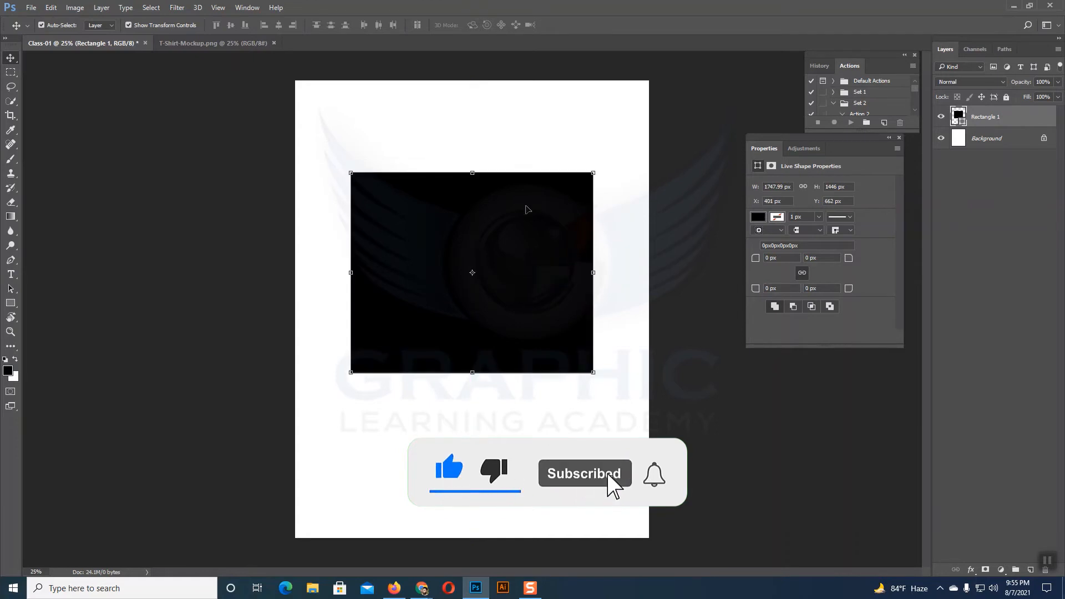
pyautogui.moveTo(520, 226)
pyautogui.mouseDown()
pyautogui.moveTo(520, 194)
pyautogui.moveTo(545, 200)
pyautogui.moveTo(510, 208)
pyautogui.mouseUp()
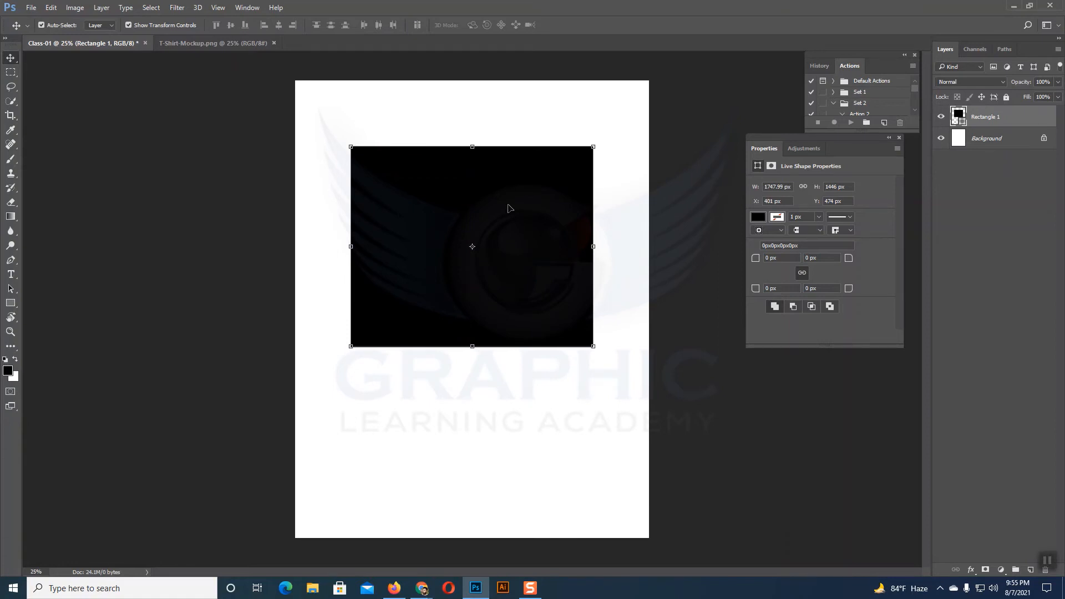
pyautogui.moveTo(509, 206); pyautogui.dragTo(505, 245)
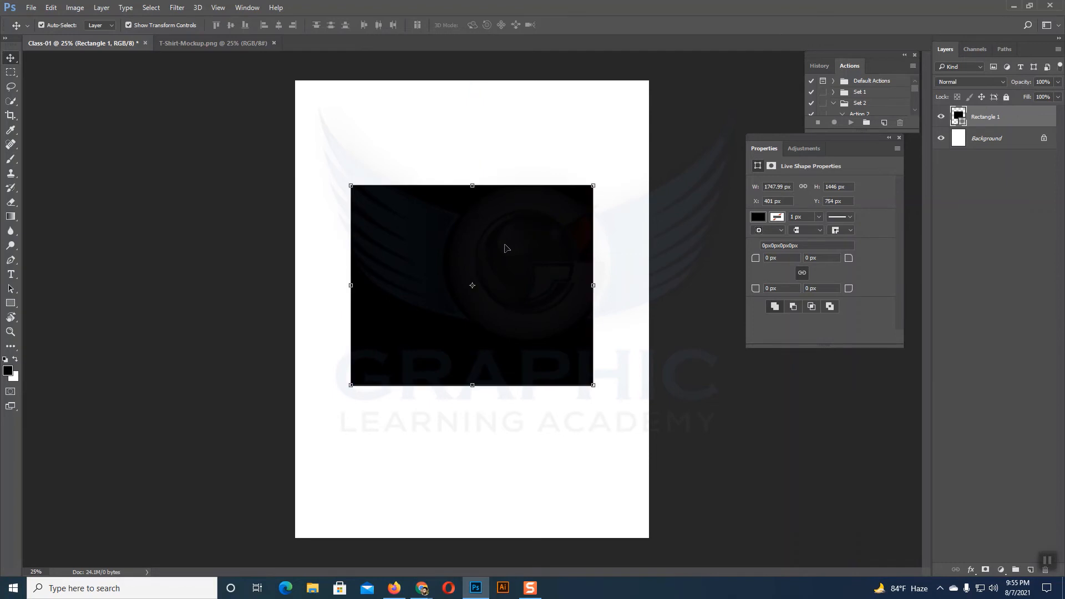